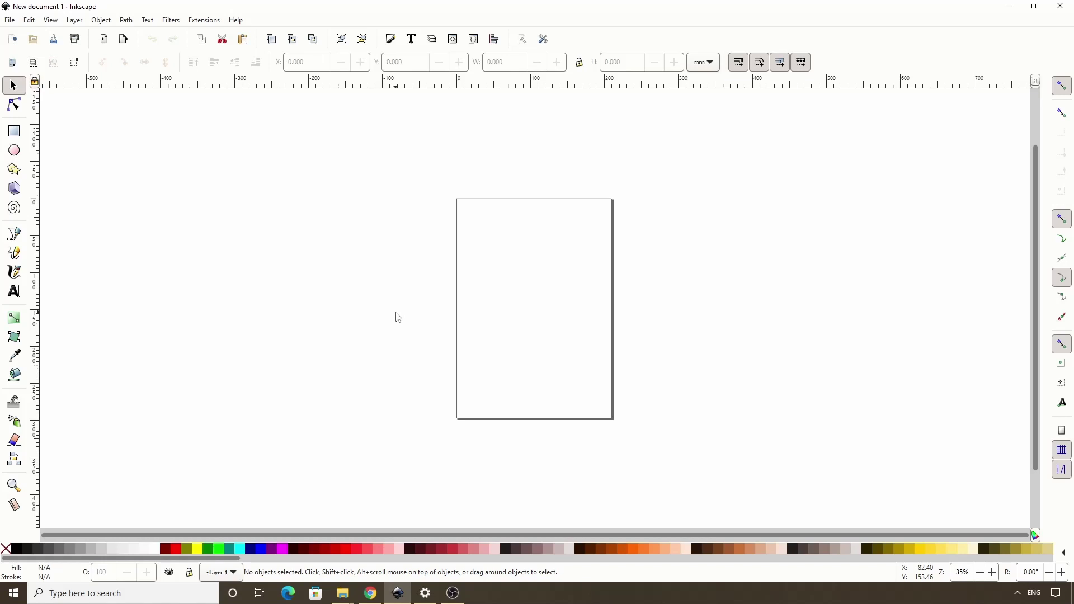
# Create a new document from the Typography Canvas template with its ascender, caps, x-height, baseline and descender guides.
pyautogui.click(10, 21)
pyautogui.click(32, 48)
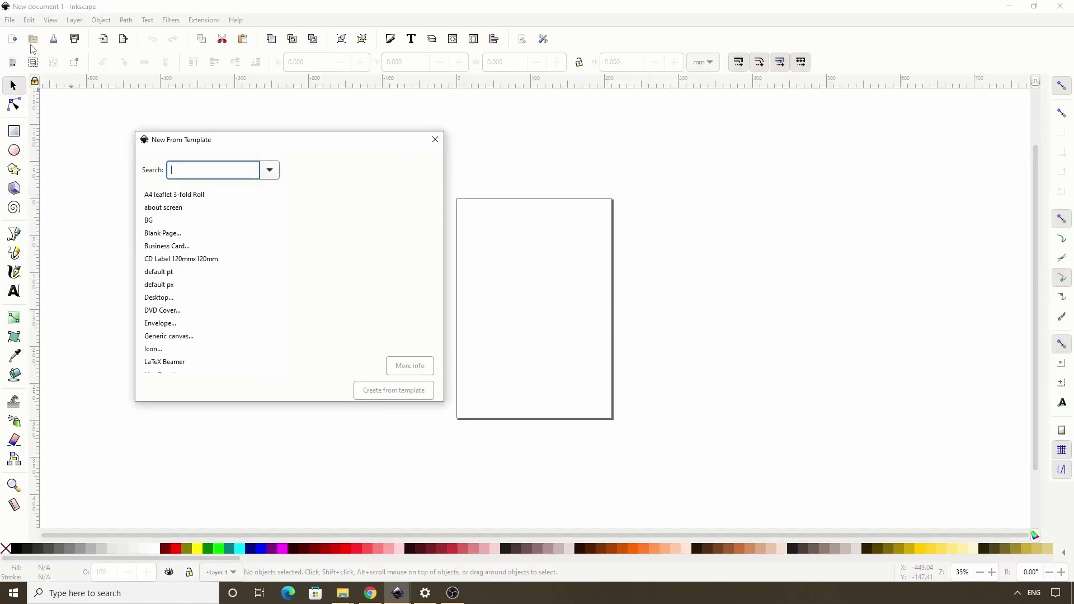
pyautogui.scroll(-3, 173, 263)
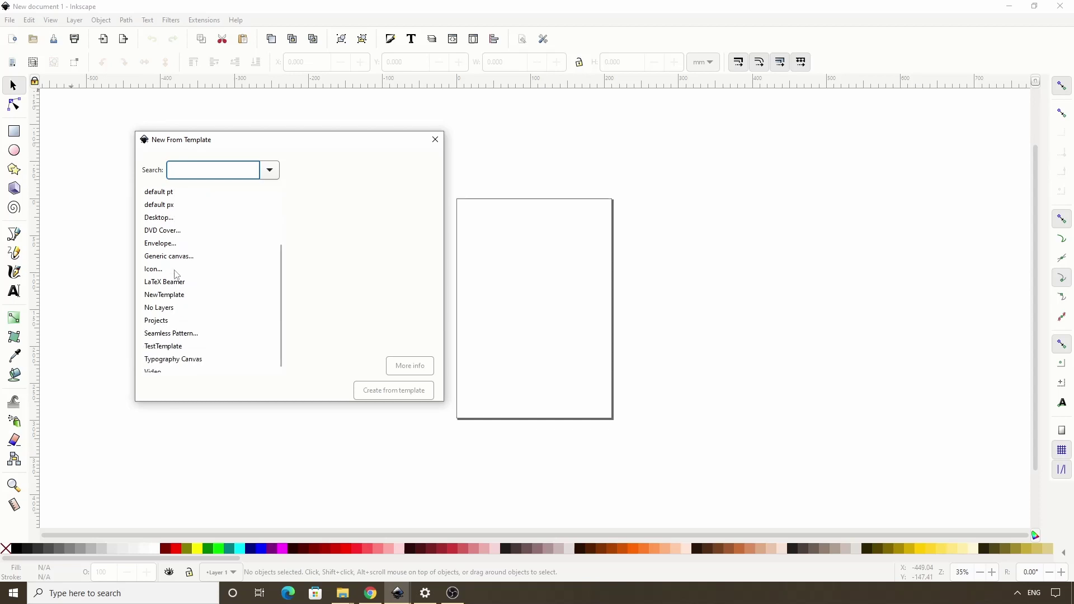
pyautogui.click(181, 361)
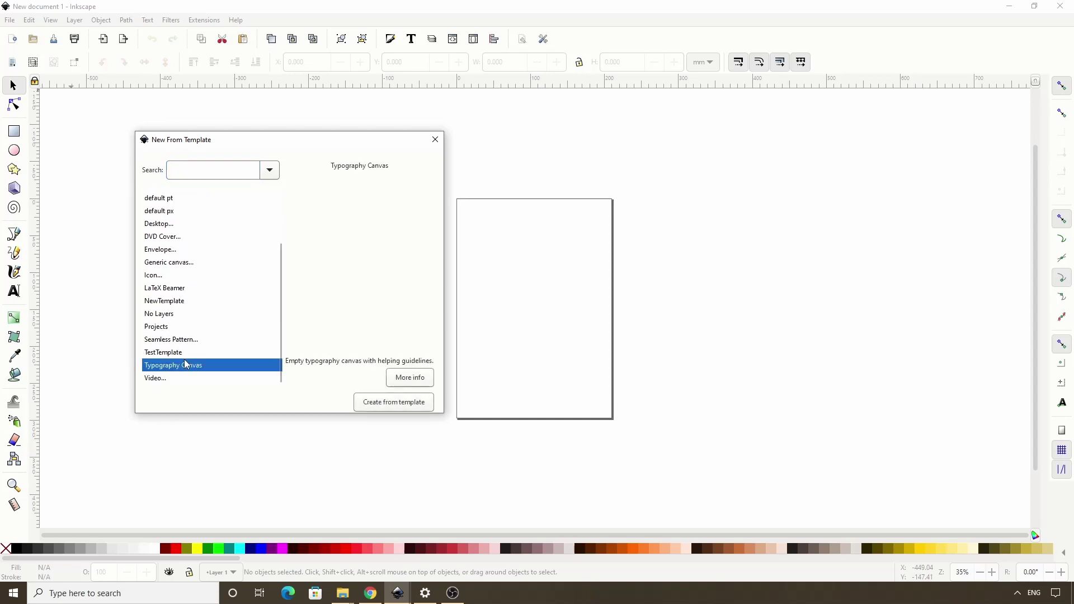
pyautogui.click(368, 408)
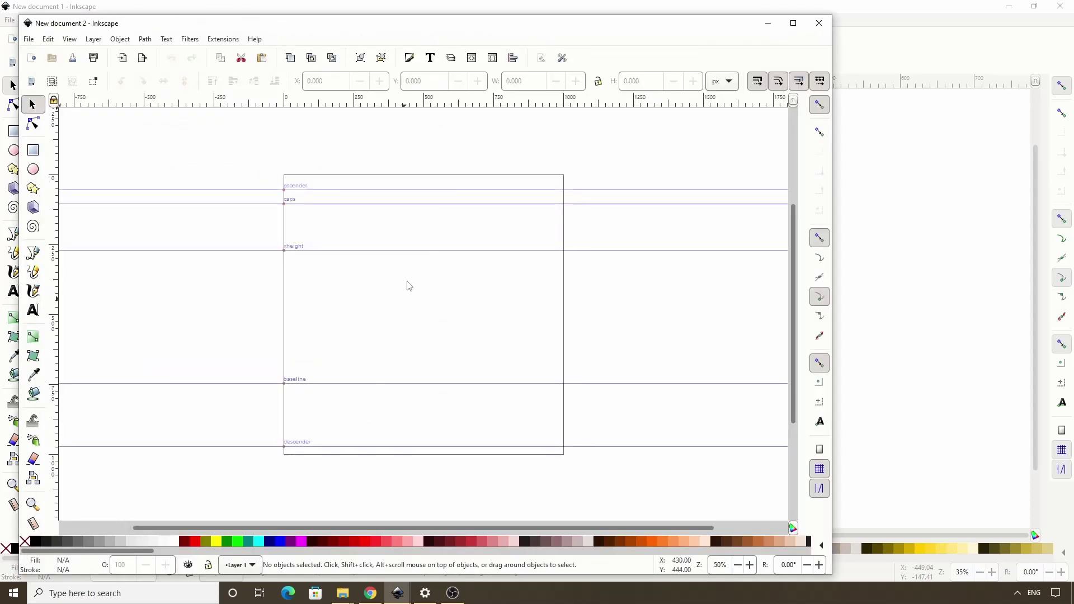
pyautogui.doubleClick(434, 29)
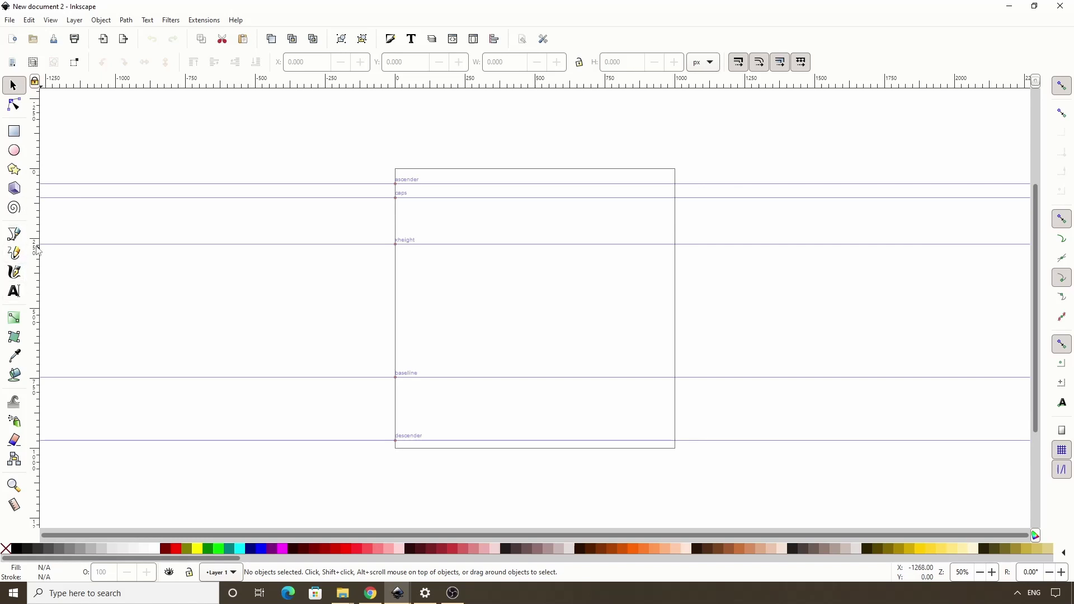
# With the Calligraphy tool, brush-draw the A's left leg, right leg and crossbar.
pyautogui.click(13, 274)
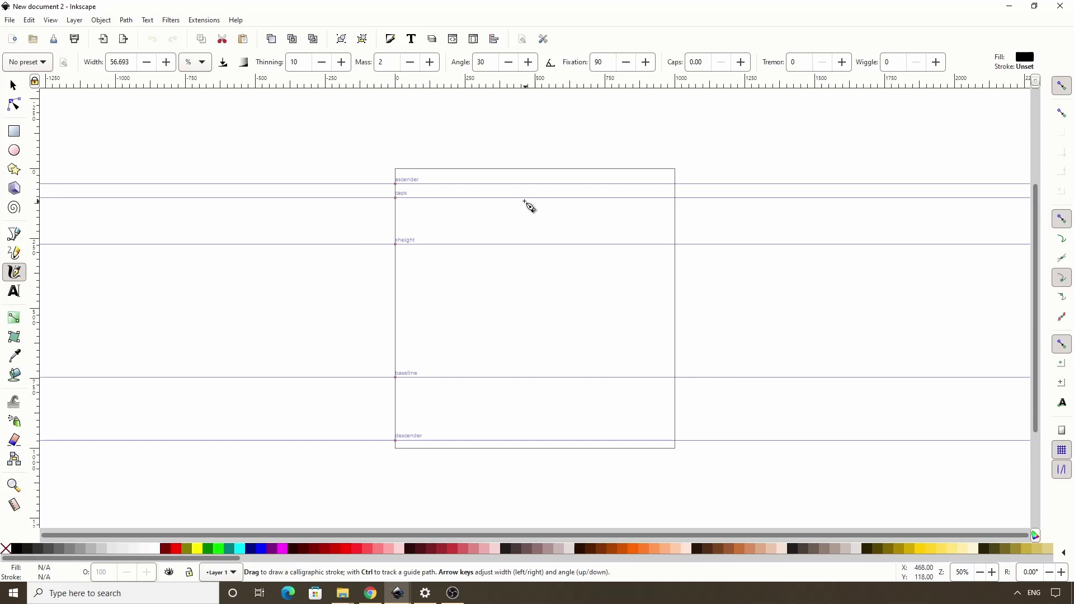
pyautogui.moveTo(529, 206)
pyautogui.mouseDown()
pyautogui.moveTo(471, 303)
pyautogui.moveTo(442, 380)
pyautogui.mouseUp()
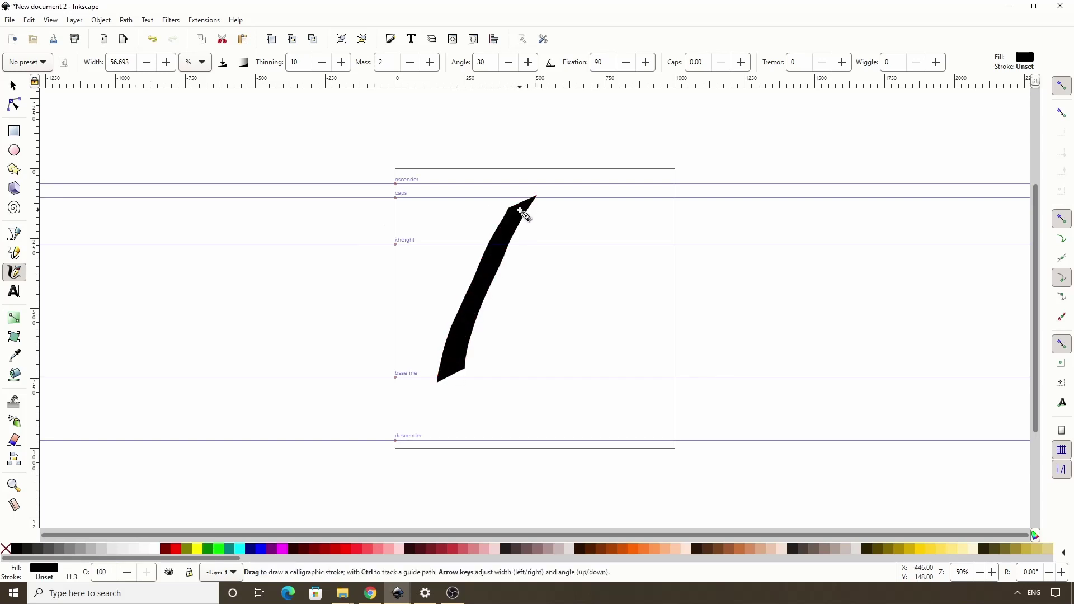
pyautogui.moveTo(526, 211); pyautogui.dragTo(606, 371)
pyautogui.moveTo(483, 312); pyautogui.dragTo(559, 318)
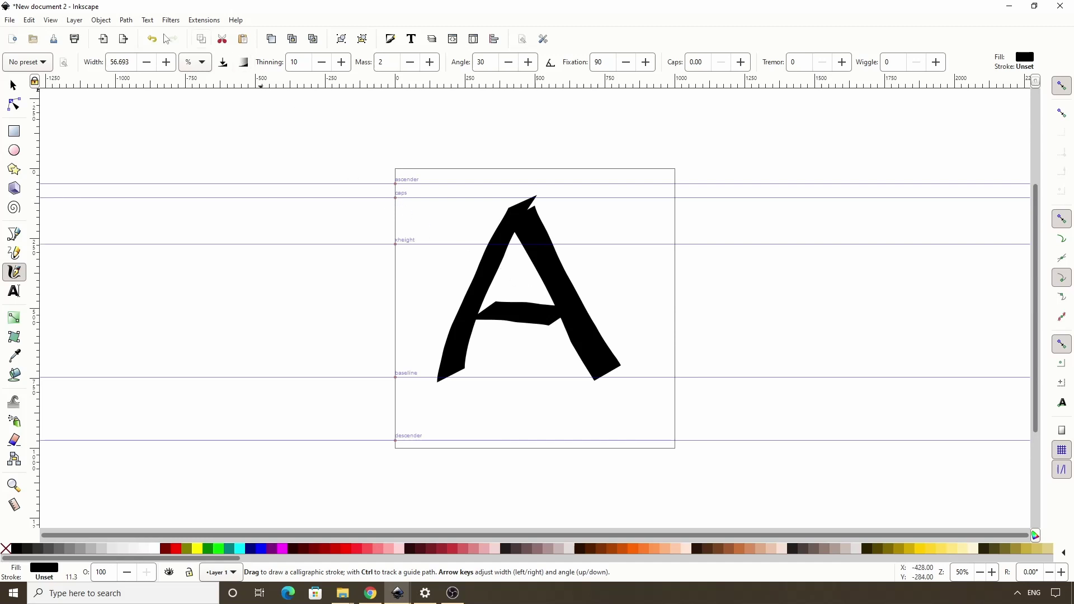
# Open the SVG Font Editor from the Text menu and create a new font.
pyautogui.click(148, 24)
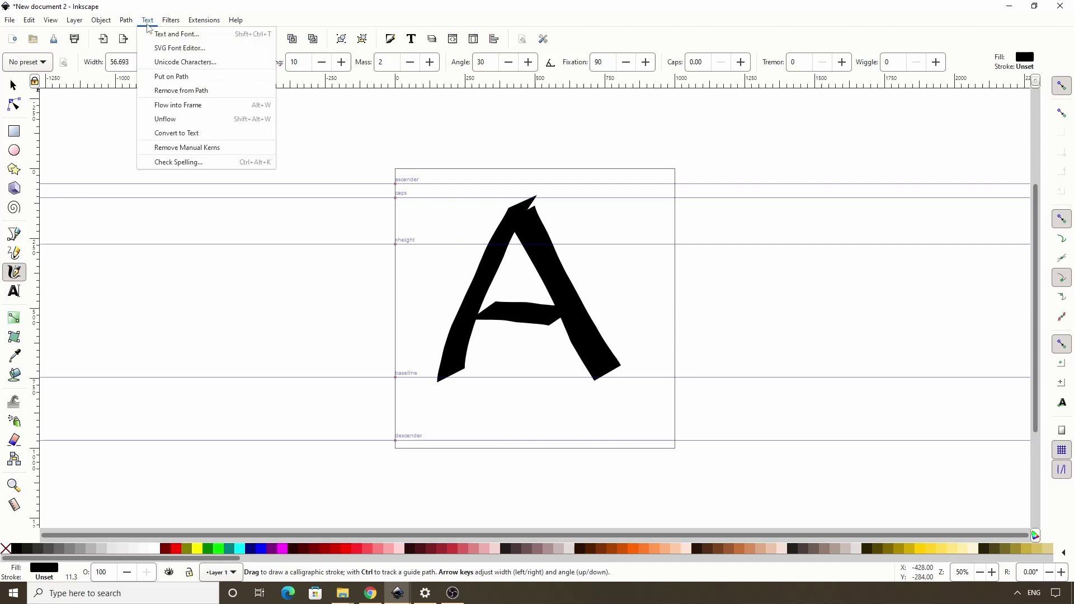
pyautogui.click(168, 48)
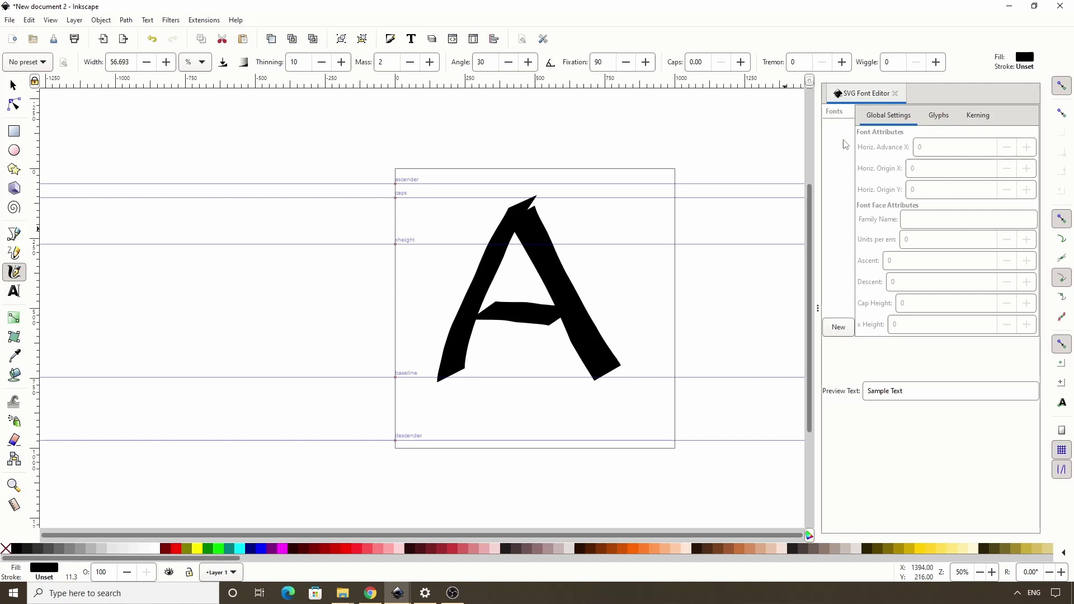
pyautogui.click(839, 328)
# Rename font 1 to MyFont.
pyautogui.click(835, 126)
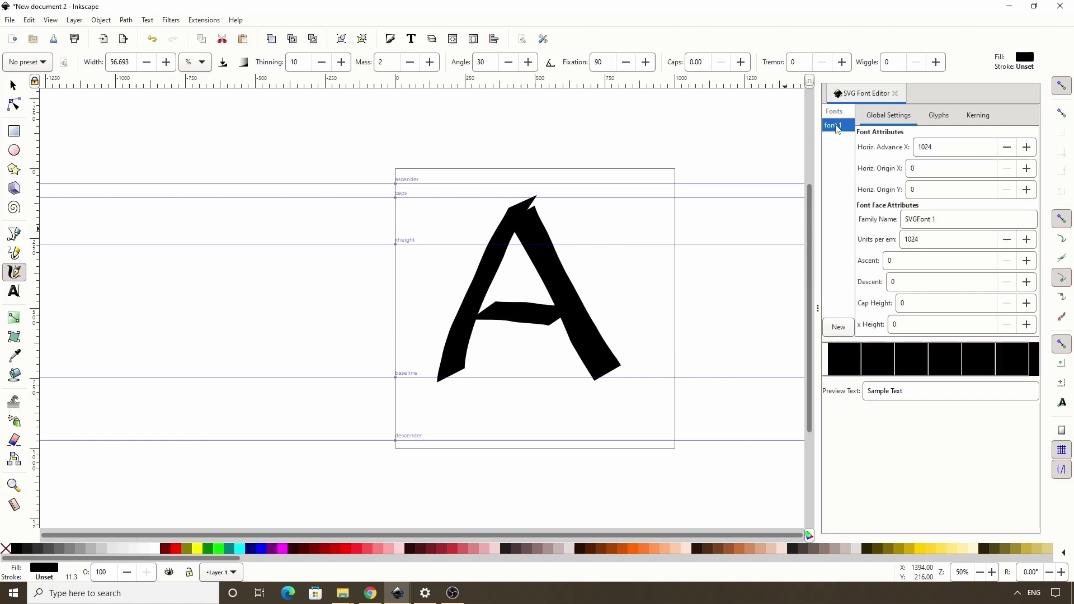
pyautogui.click(837, 126)
pyautogui.write('MyFont')
pyautogui.press('Return')
pyautogui.click(14, 293)
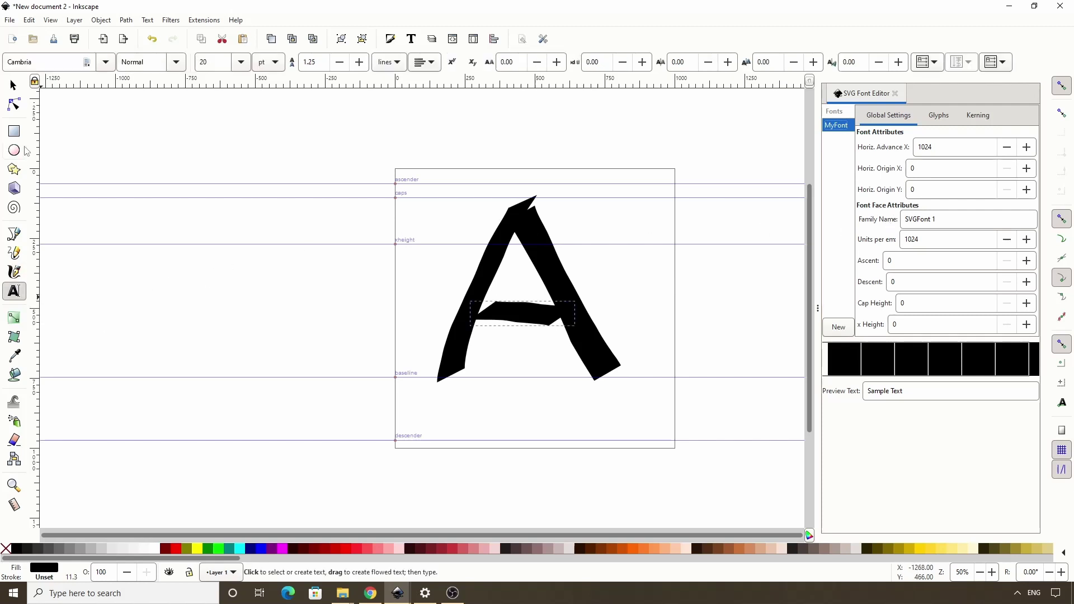
pyautogui.click(104, 64)
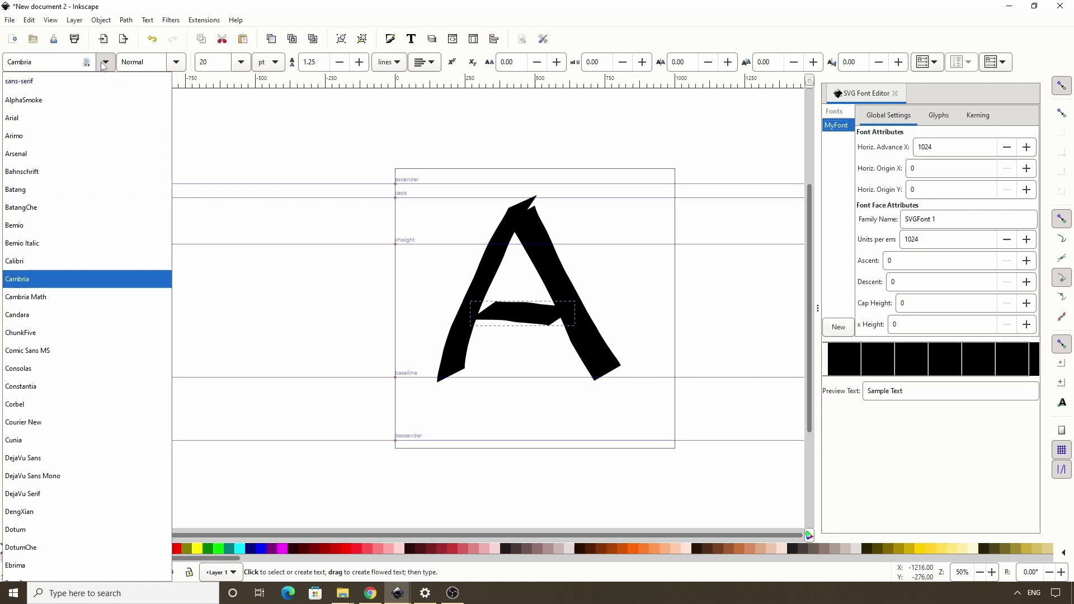
pyautogui.scroll(-15, 34, 335)
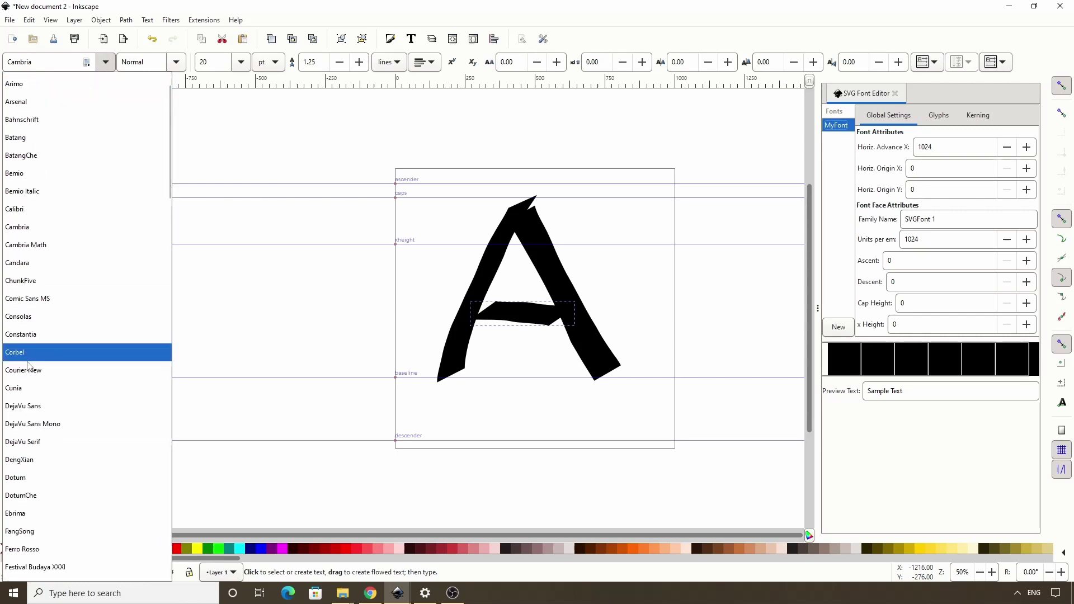
pyautogui.scroll(10, 52, 310)
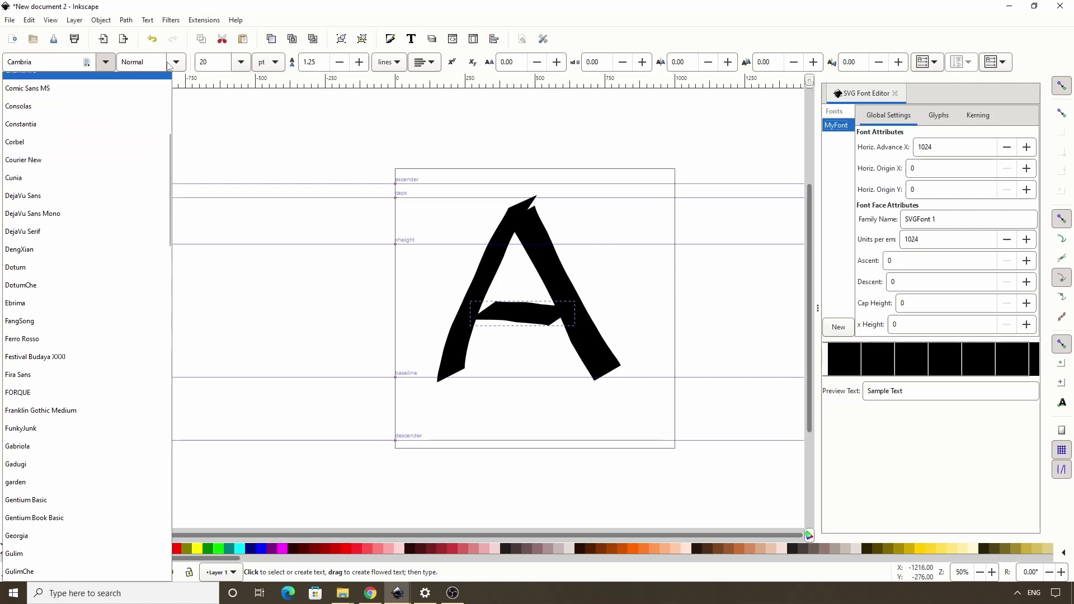
pyautogui.click(218, 10)
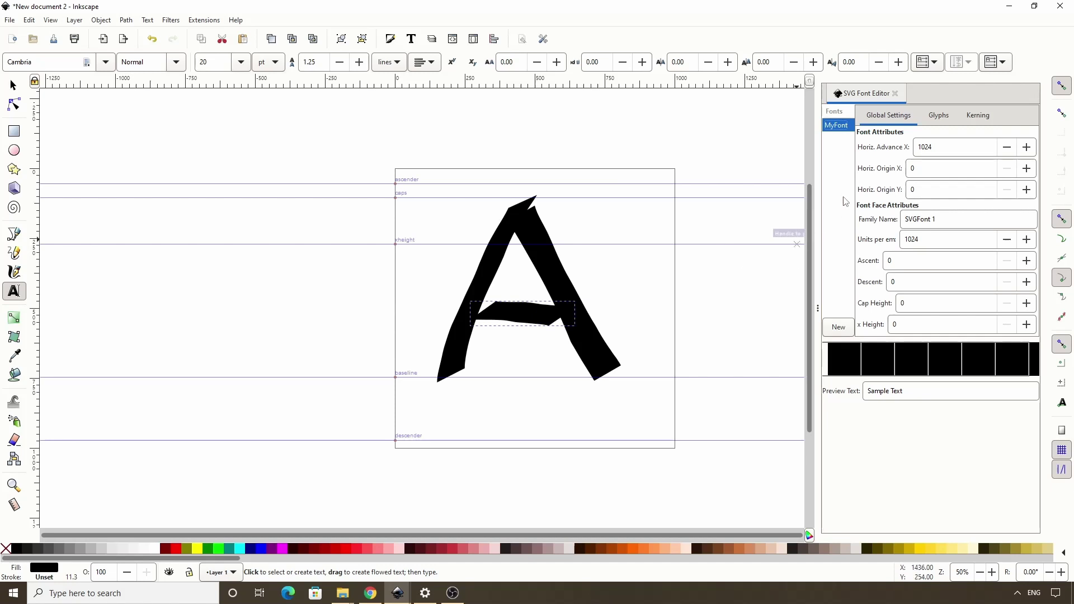
# Show the glyph list, then select all three A strokes and union them into one path.
pyautogui.click(932, 116)
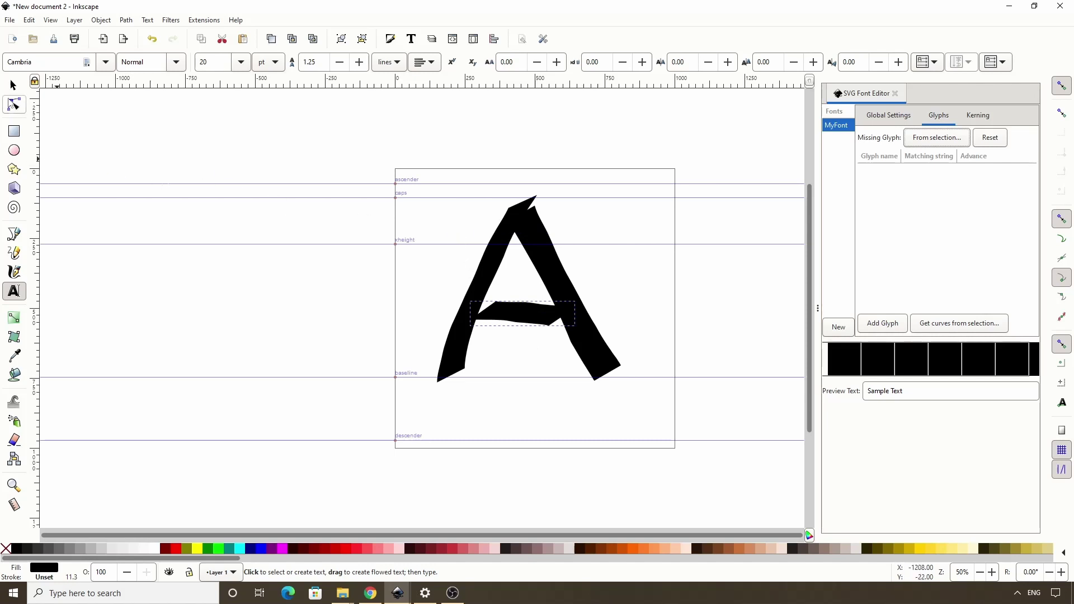
pyautogui.click(13, 85)
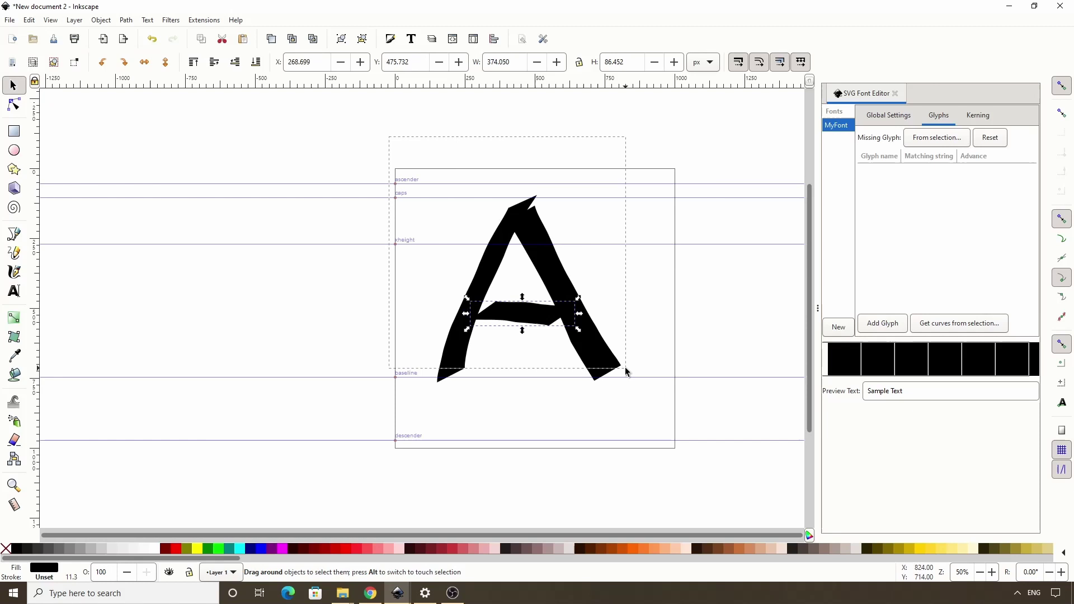
pyautogui.hotkey('ctrl', 'a')
pyautogui.click(126, 21)
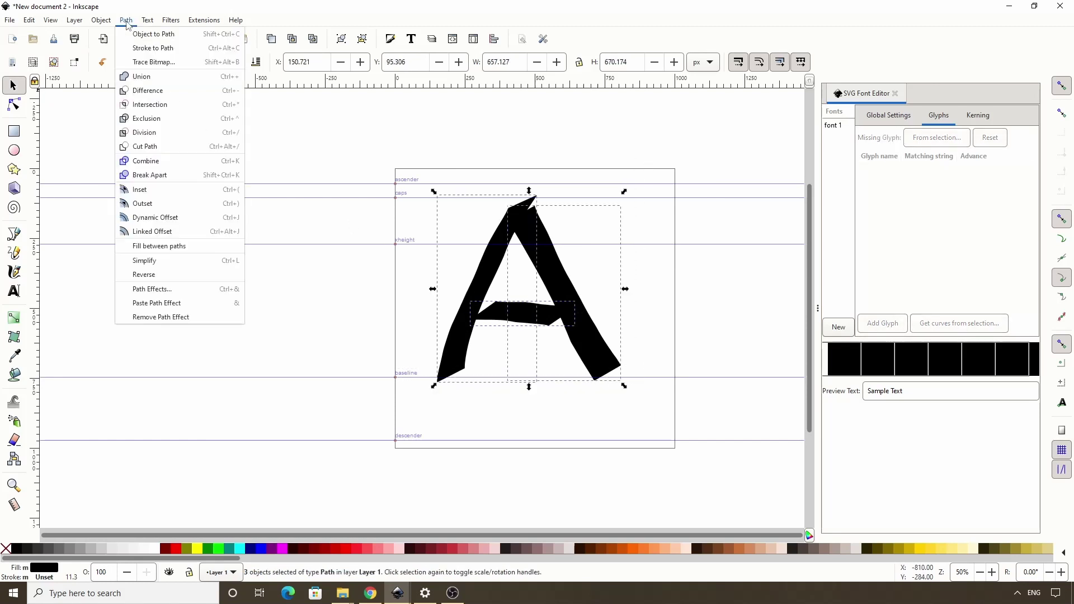
pyautogui.click(153, 78)
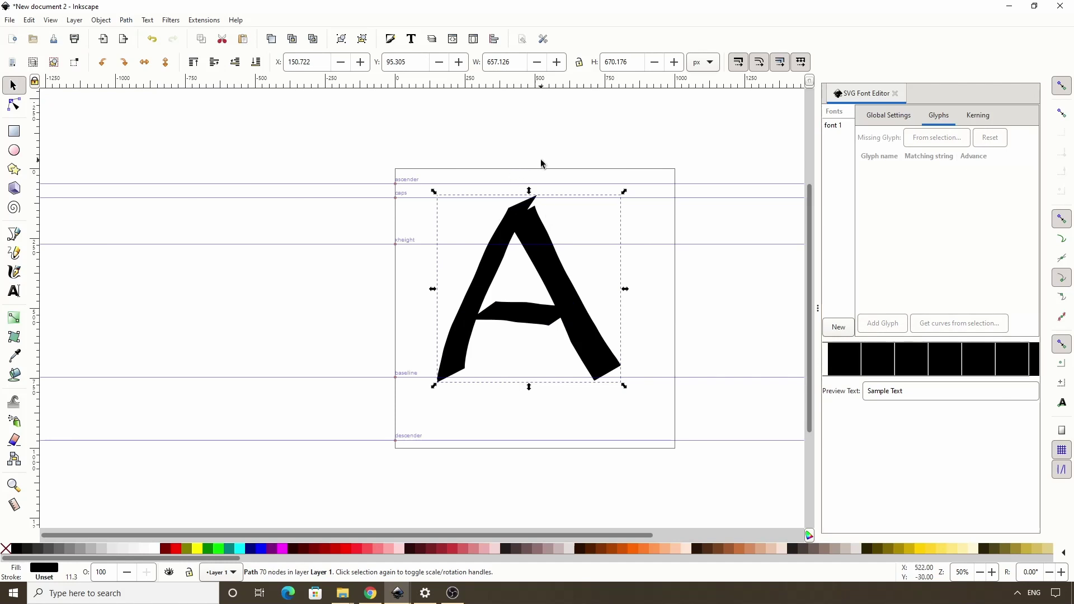
# Add a new glyph to font 1 and name it 'capital A'.
pyautogui.click(835, 126)
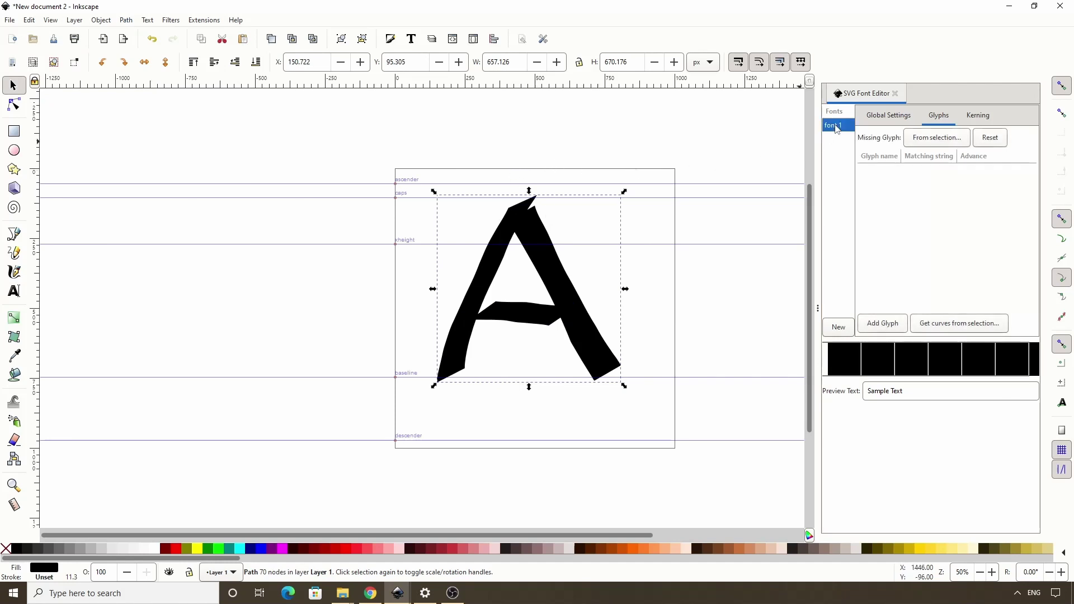
pyautogui.click(885, 326)
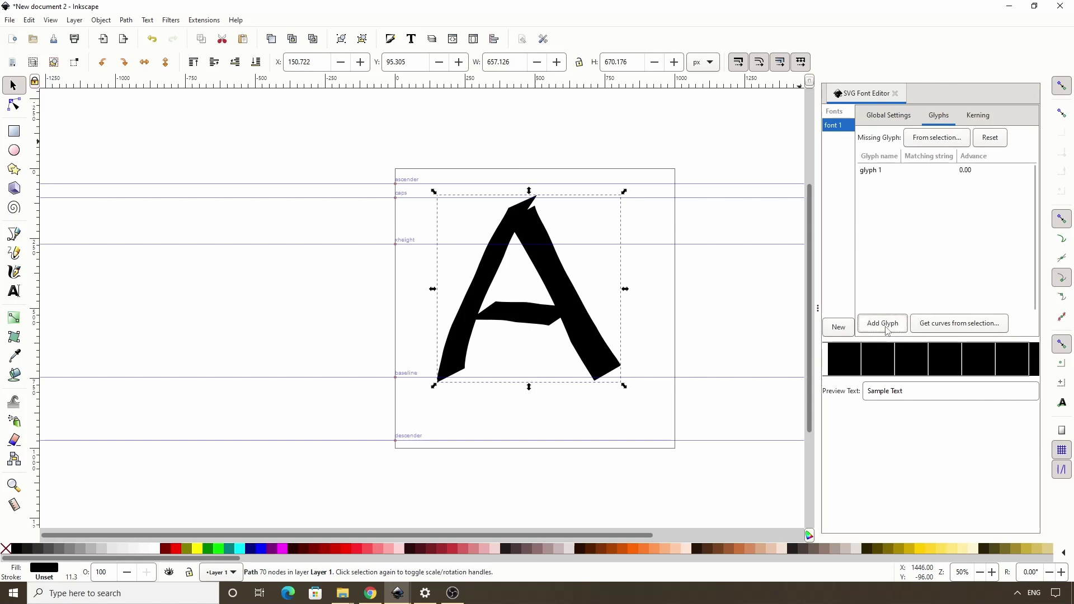
pyautogui.click(874, 173)
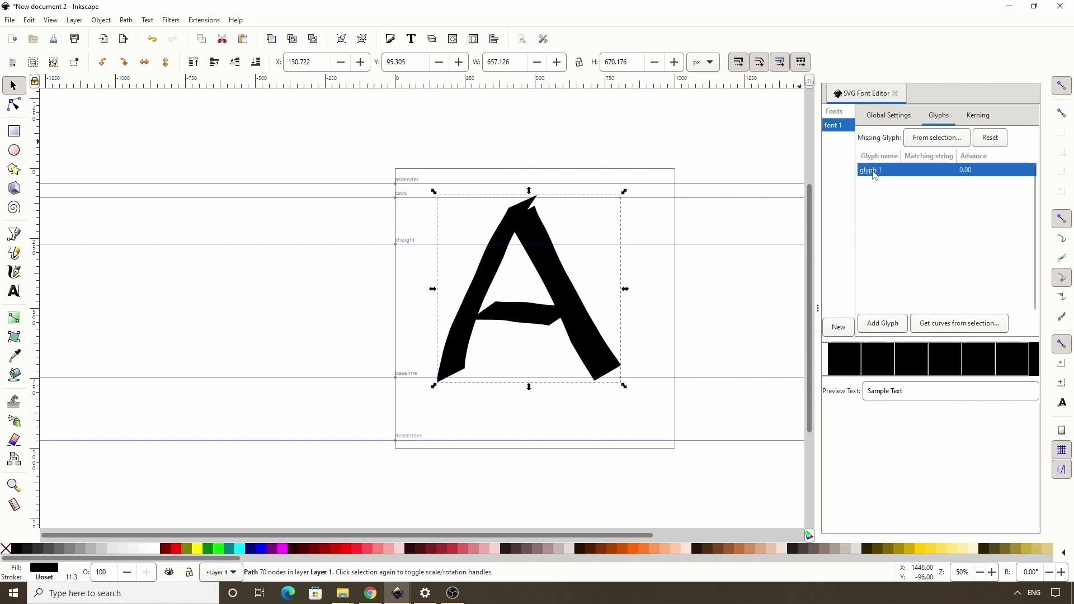
pyautogui.click(873, 173)
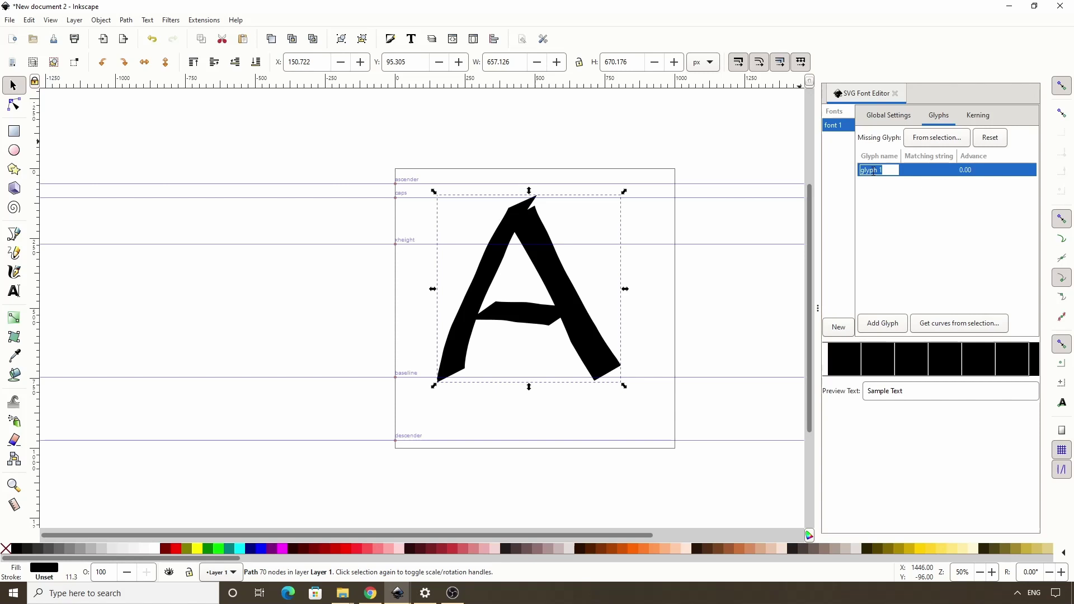
pyautogui.write('capital A')
pyautogui.press('Return')
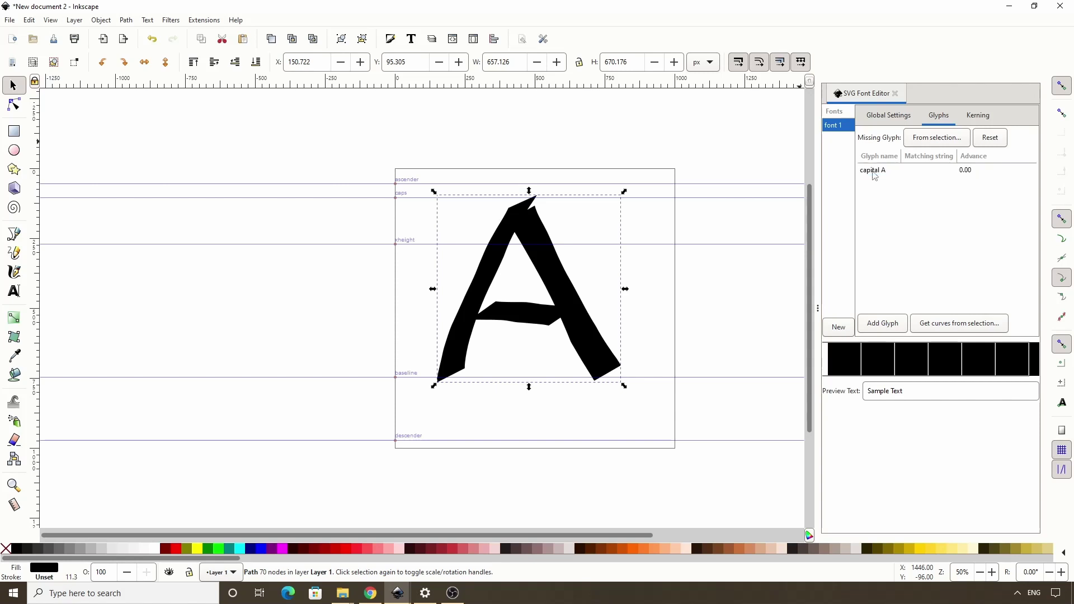
# Set the capital A glyph's matching string to A.
pyautogui.click(930, 173)
pyautogui.click(930, 171)
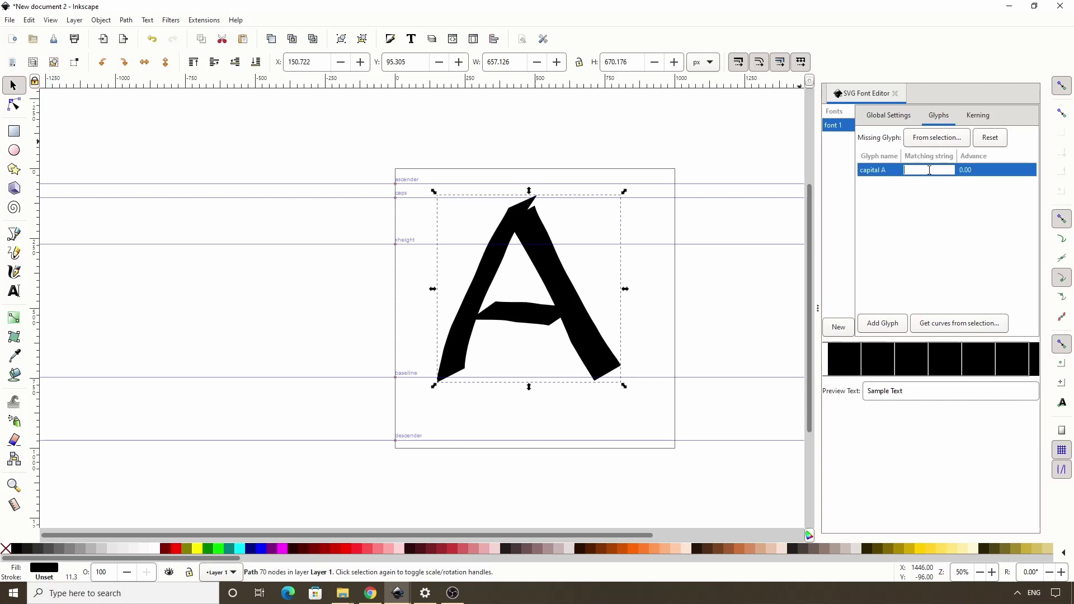
pyautogui.write('A')
pyautogui.press('Return')
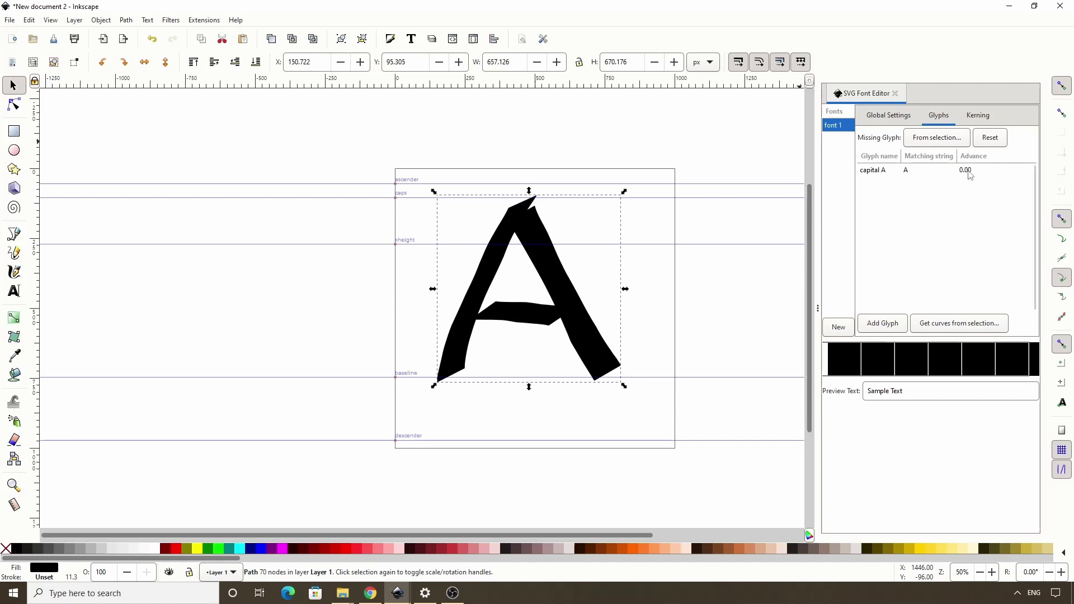
# Give the capital A glyph the selected brush path as its curves and preview 'AAA'.
pyautogui.click(895, 122)
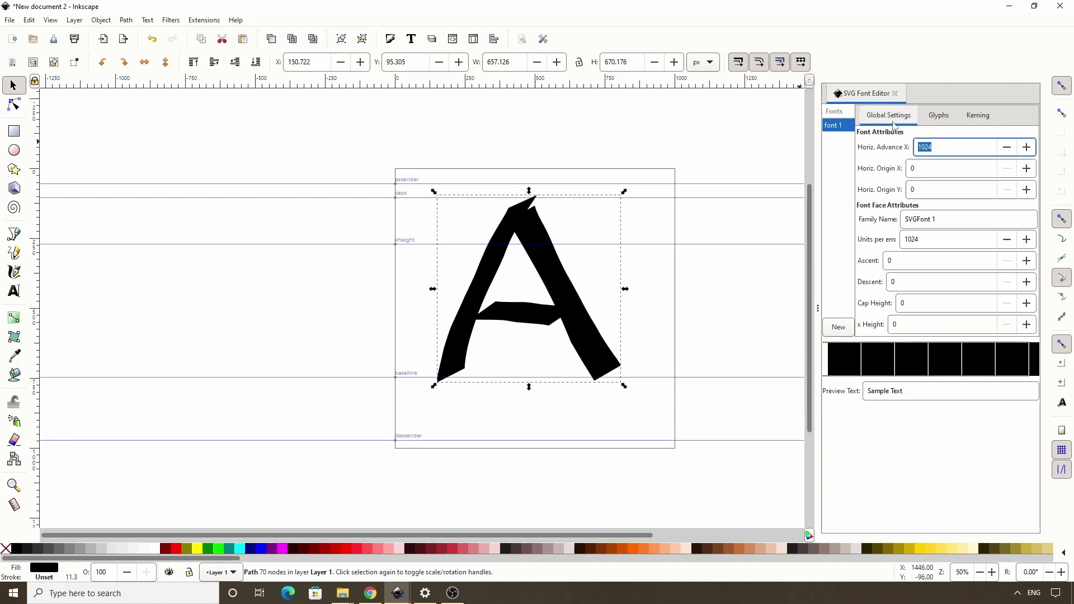
pyautogui.click(928, 117)
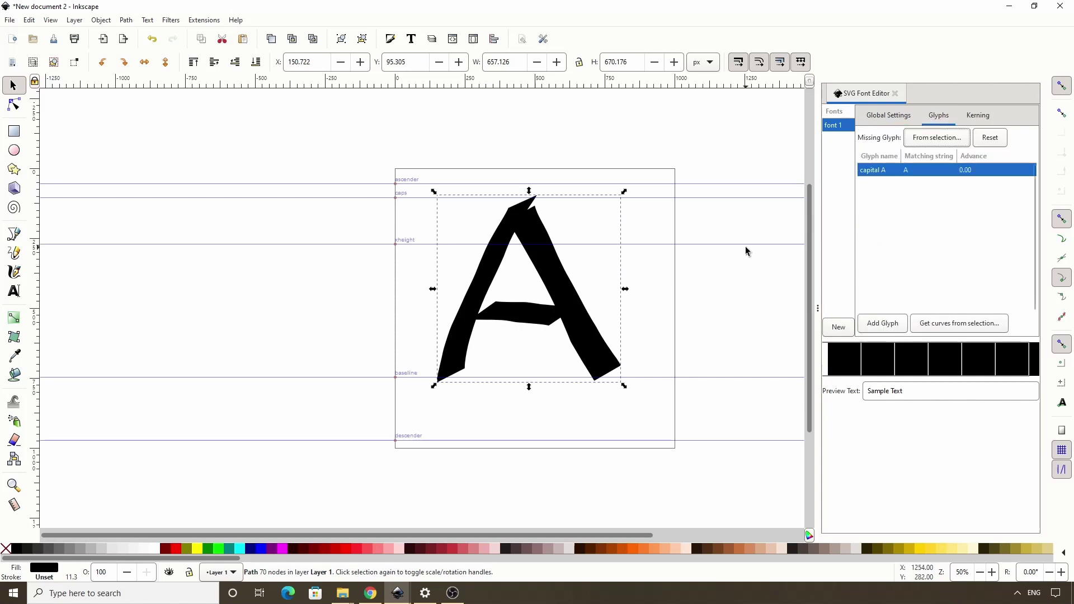
pyautogui.click(937, 330)
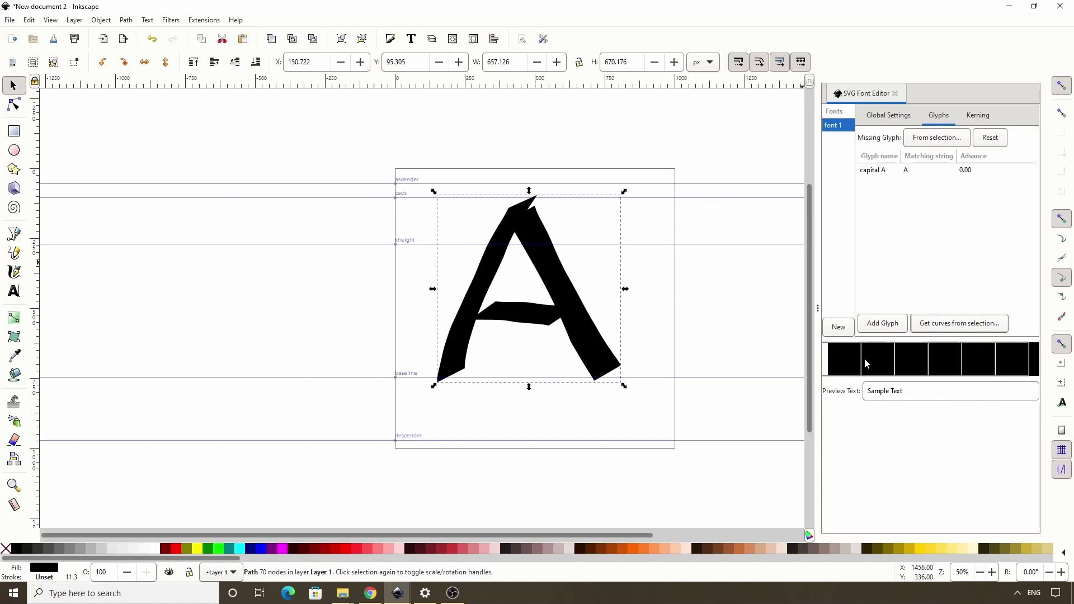
pyautogui.tripleClick(892, 391)
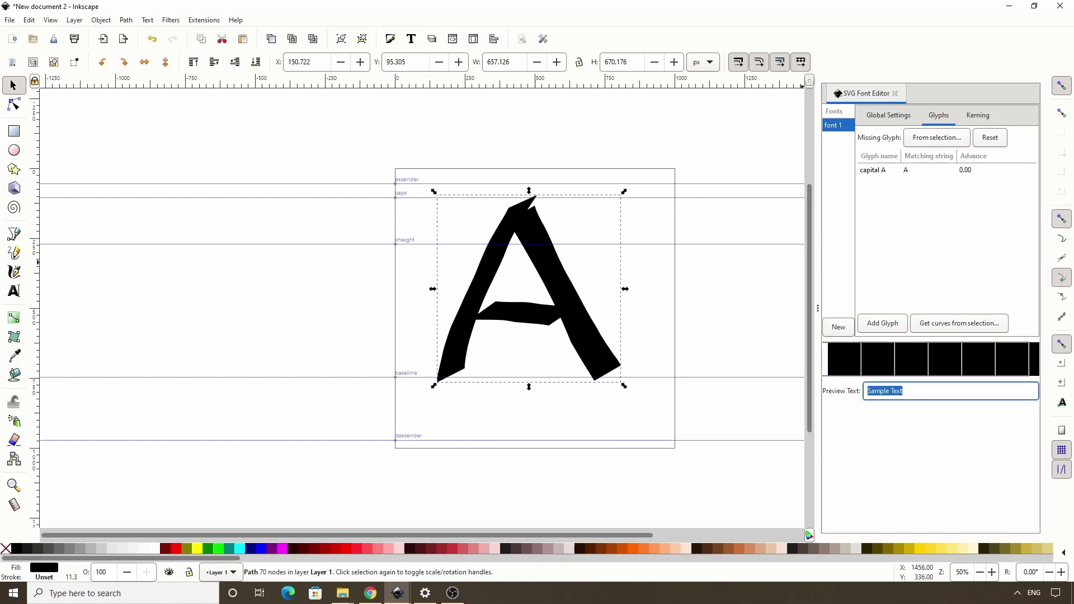
pyautogui.write('AAA')
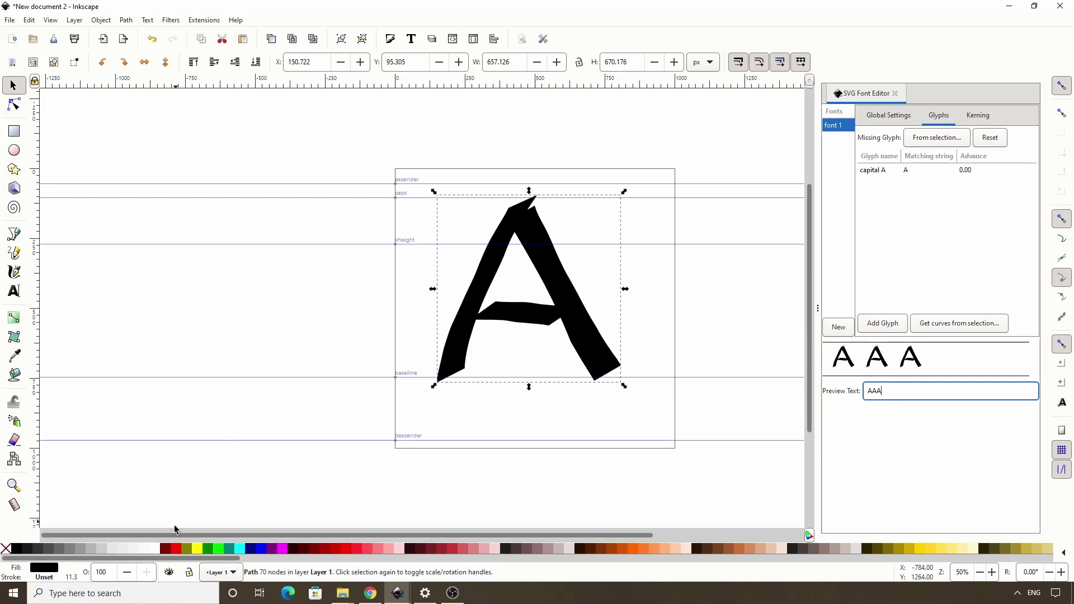
# Hide Layer 1 and add a new Layer 2.
pyautogui.click(169, 571)
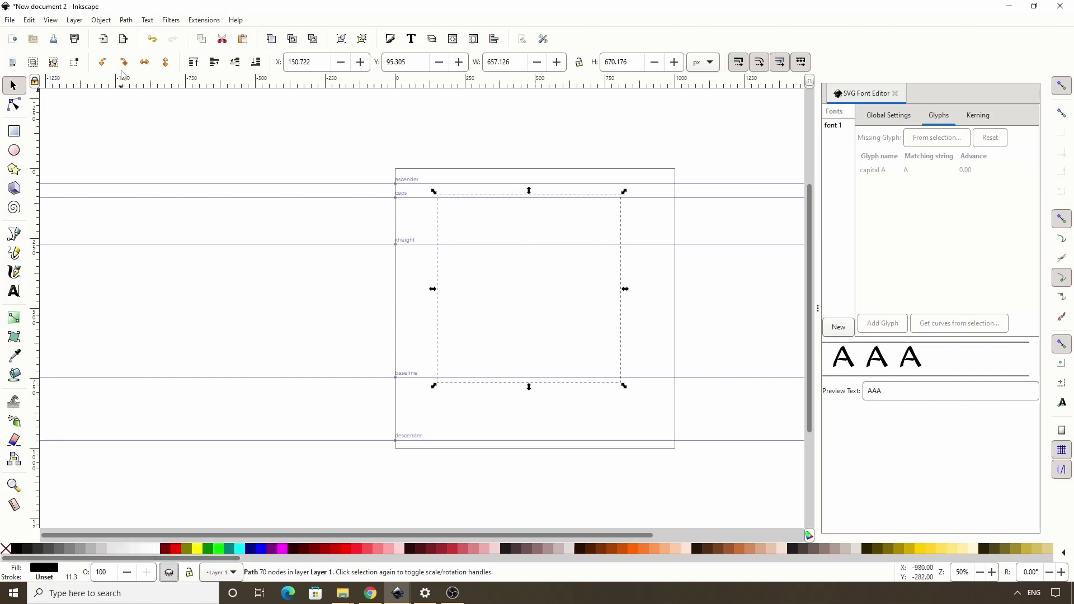
pyautogui.click(72, 23)
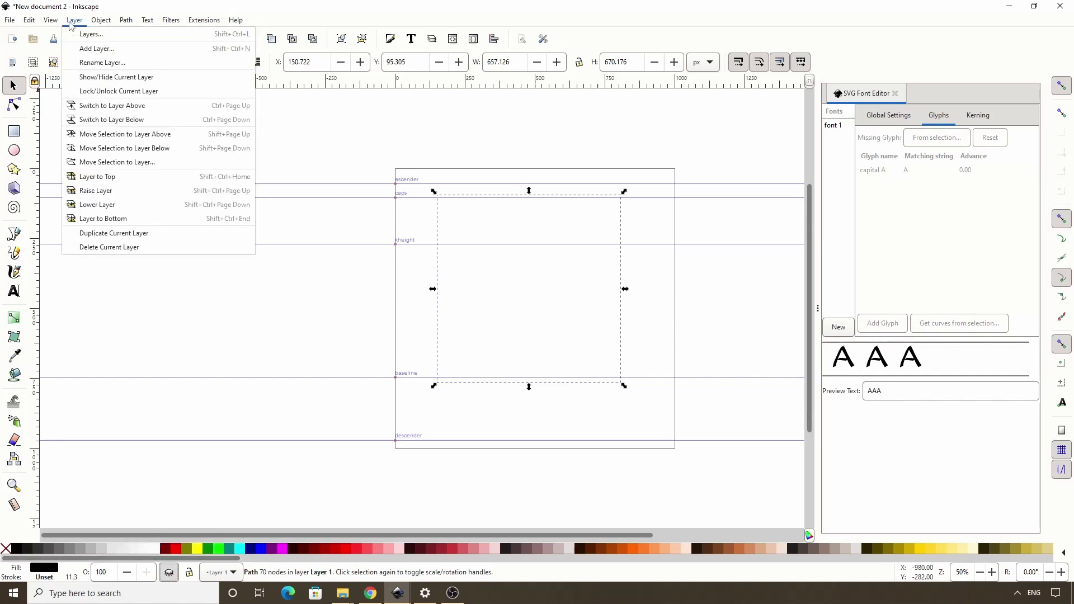
pyautogui.click(85, 49)
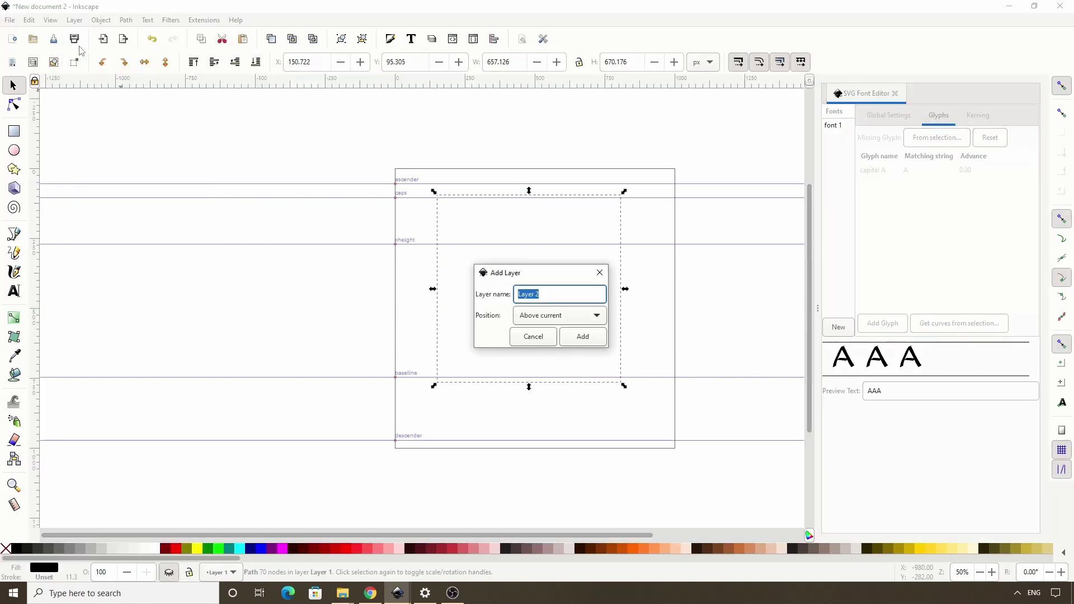
pyautogui.click(574, 334)
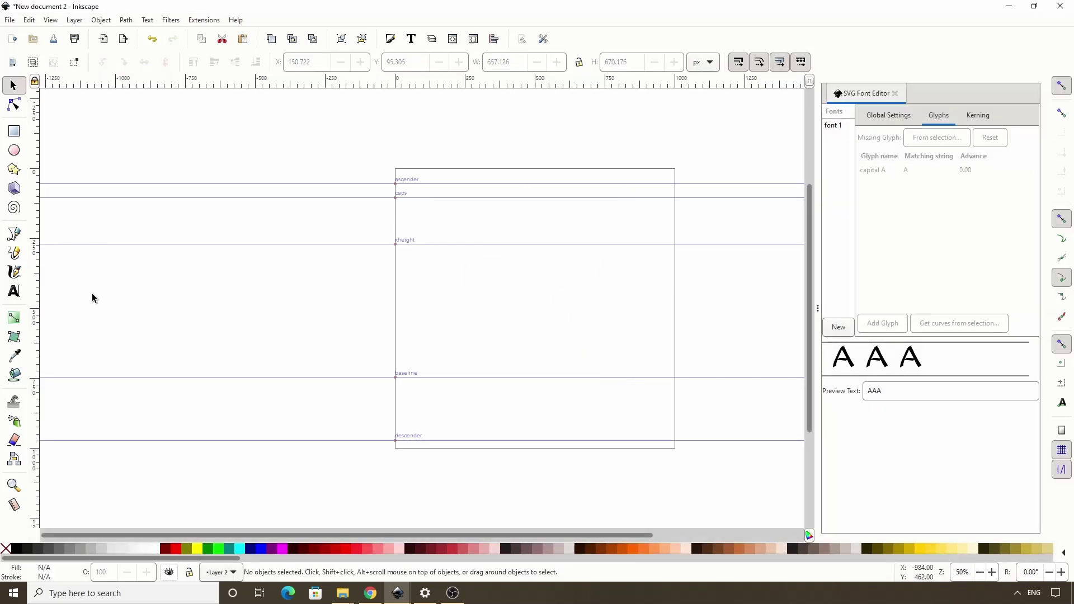
# Brush-draw a lowercase a from x-height to baseline with the Calligraphy tool.
pyautogui.click(14, 272)
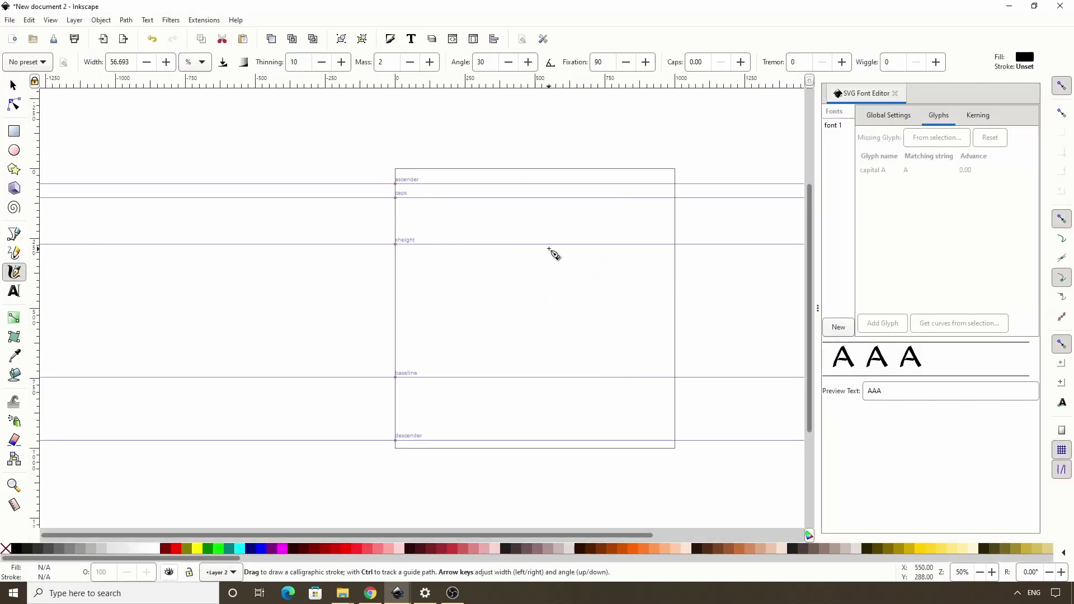
pyautogui.moveTo(553, 242)
pyautogui.mouseDown()
pyautogui.moveTo(485, 276)
pyautogui.moveTo(462, 309)
pyautogui.moveTo(472, 348)
pyautogui.moveTo(496, 369)
pyautogui.moveTo(524, 349)
pyautogui.moveTo(530, 245)
pyautogui.moveTo(532, 300)
pyautogui.moveTo(558, 345)
pyautogui.moveTo(611, 365)
pyautogui.mouseUp()
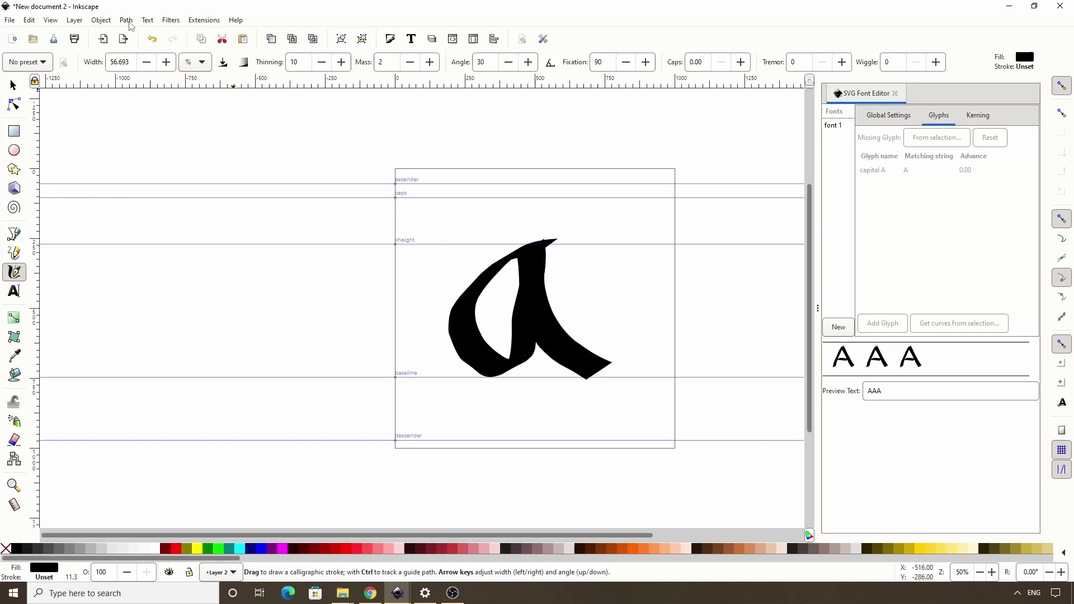
pyautogui.click(127, 22)
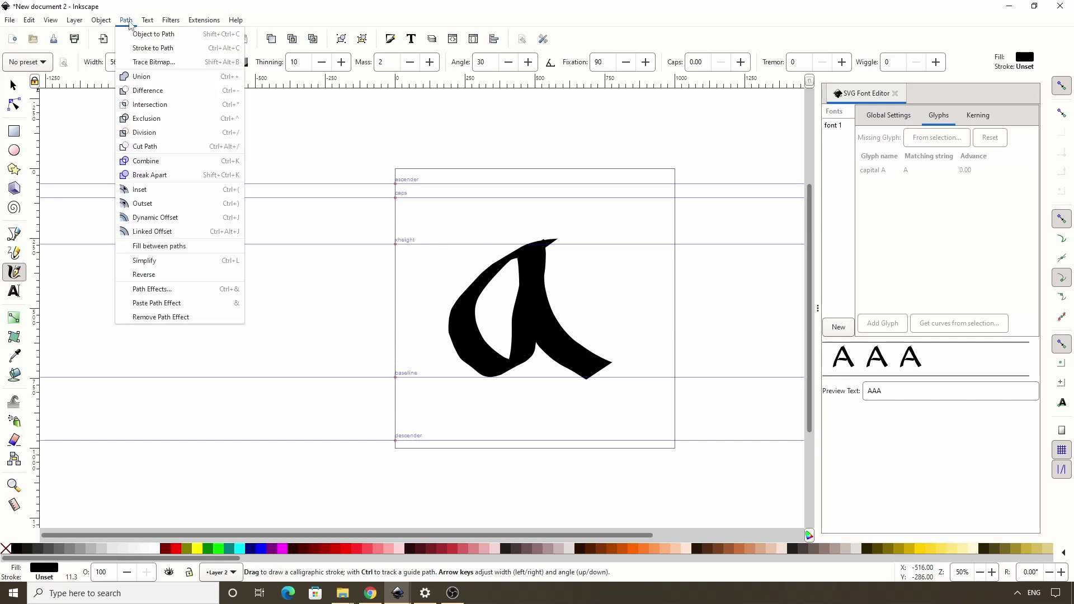
pyautogui.click(343, 6)
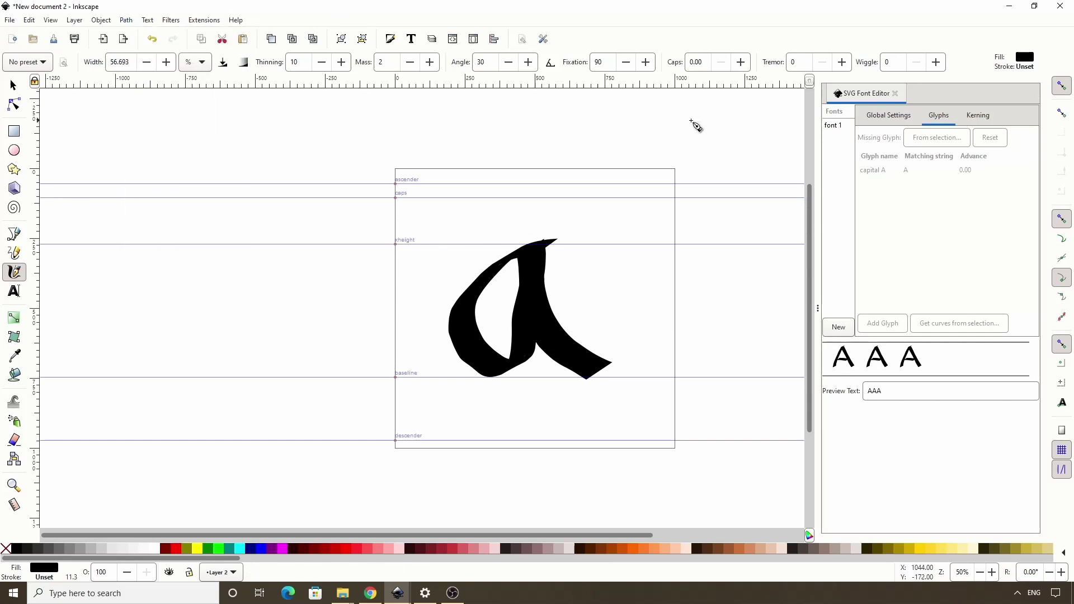
# Add a new glyph to font 1 and name it 'lowercase a'.
pyautogui.click(828, 130)
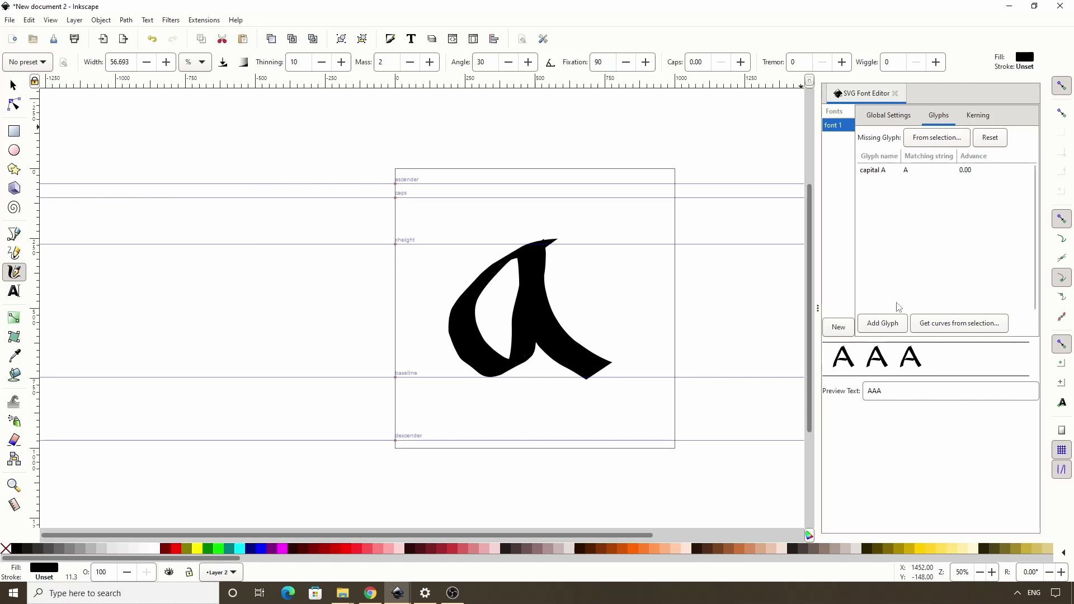
pyautogui.click(896, 330)
pyautogui.click(872, 184)
pyautogui.click(873, 185)
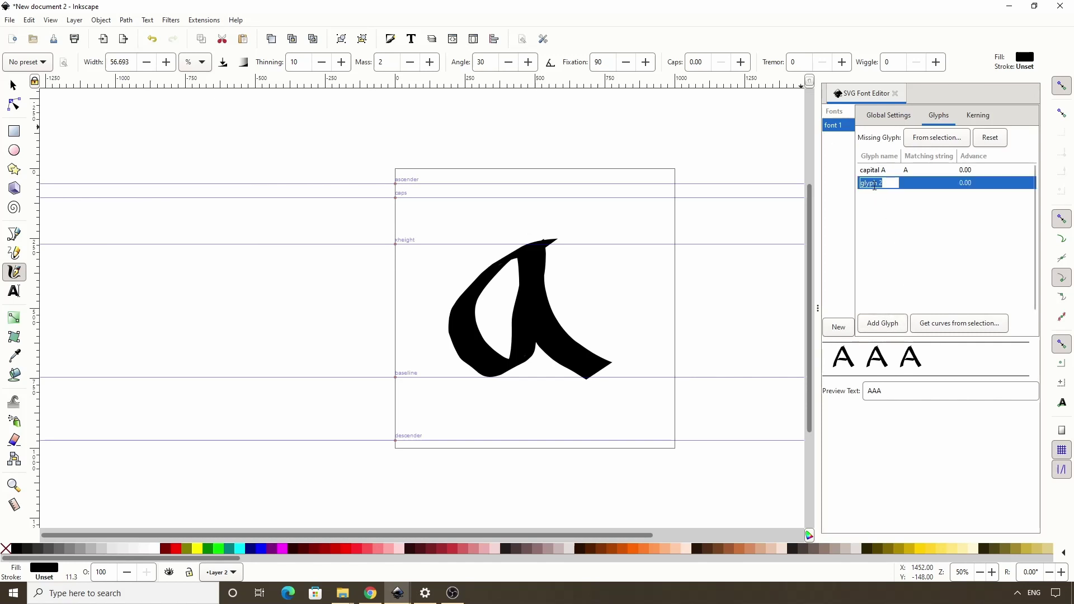
pyautogui.write('lowercase a')
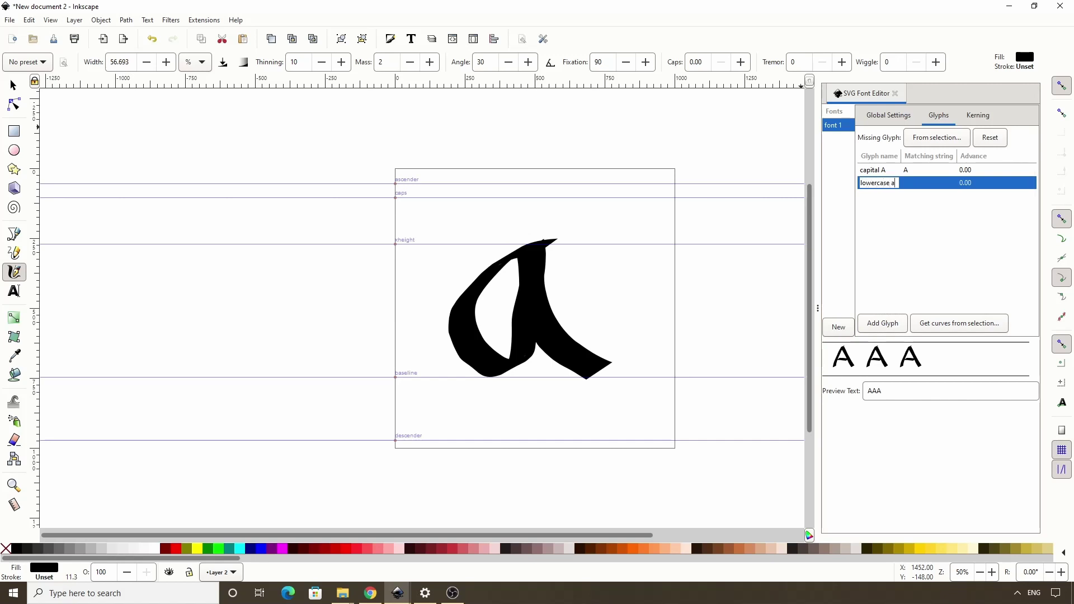
pyautogui.click(909, 185)
# Set the glyph's matching string to 'a' and take its curves from the drawn stroke.
pyautogui.click(912, 184)
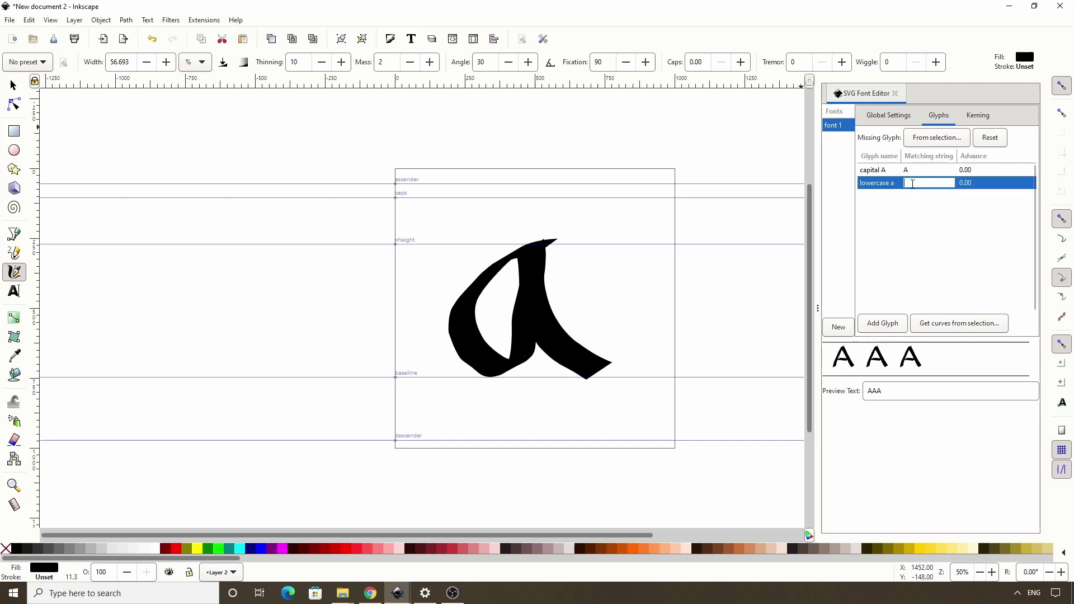
pyautogui.write('a')
pyautogui.press('Return')
pyautogui.click(910, 184)
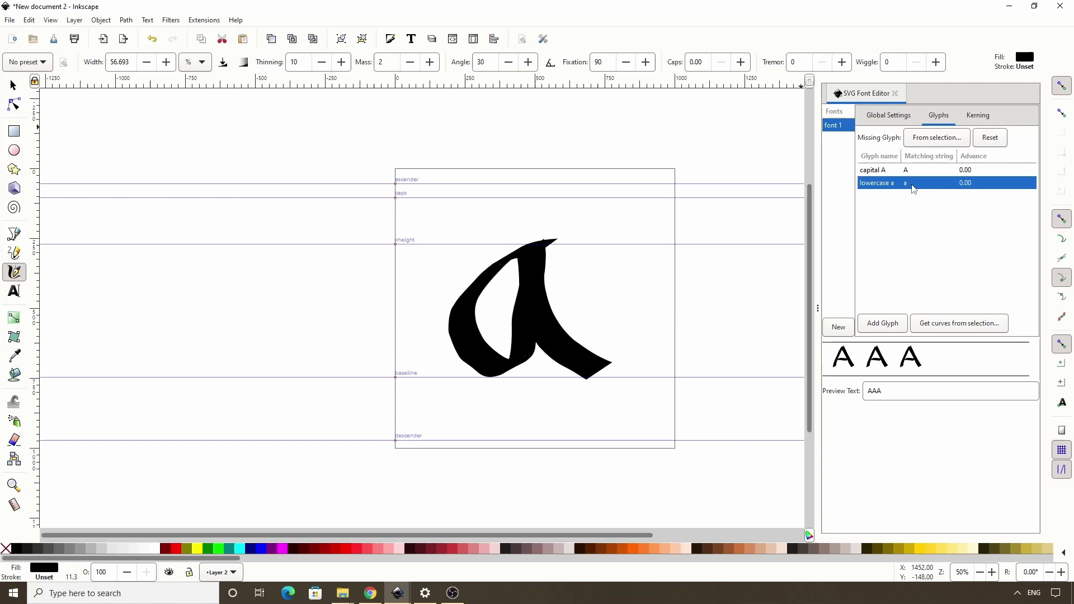
pyautogui.click(945, 325)
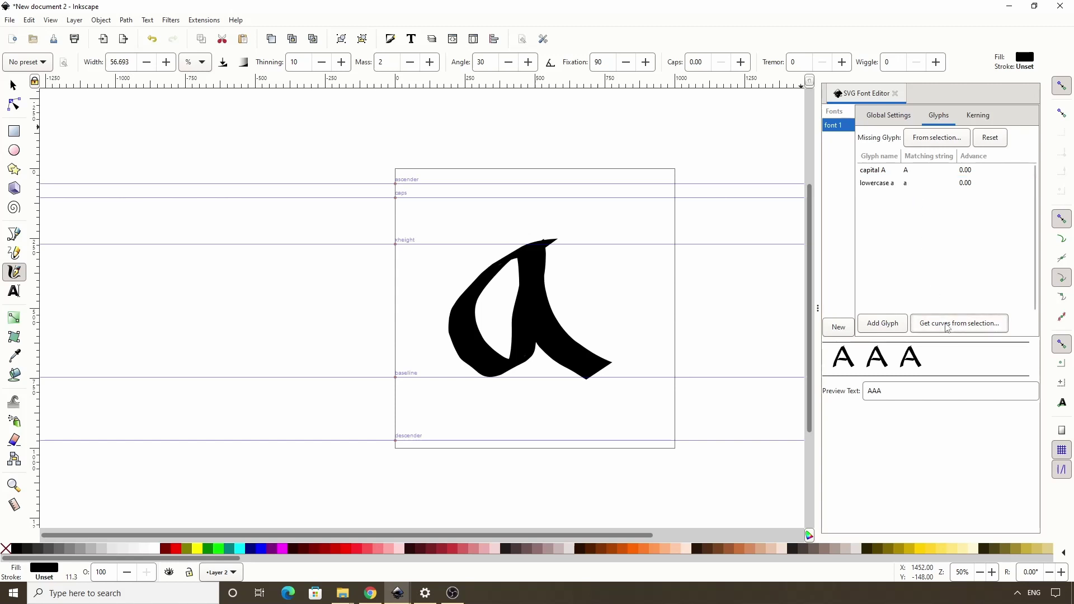
# Preview 'aa', then replace the preview text with 'fdfgf' to show missing-glyph boxes.
pyautogui.click(896, 395)
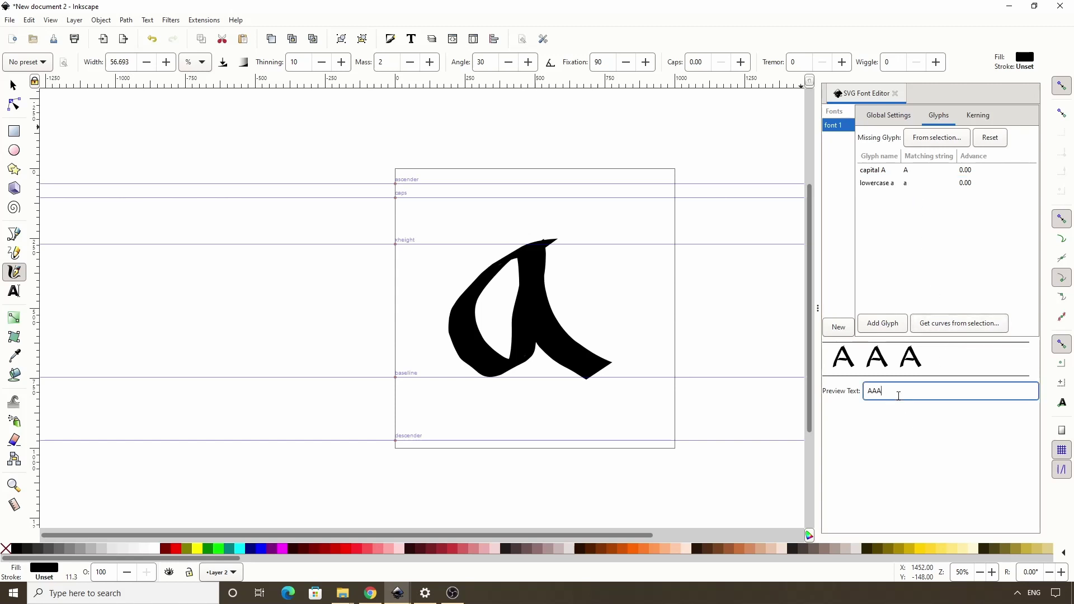
pyautogui.write('aa')
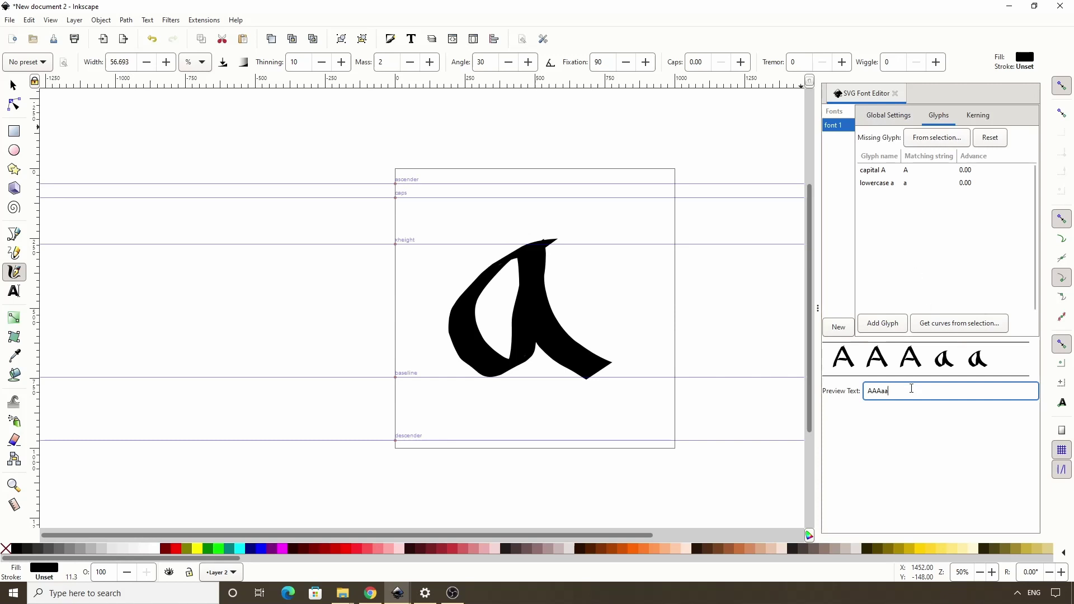
pyautogui.doubleClick(911, 388)
pyautogui.write('fdfgf')
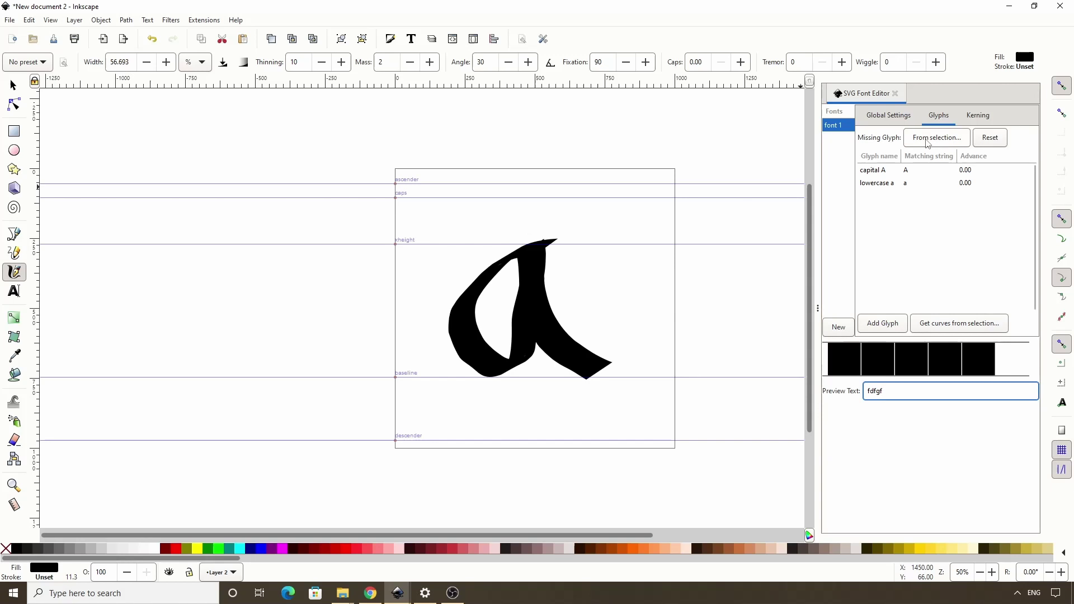
pyautogui.click(926, 144)
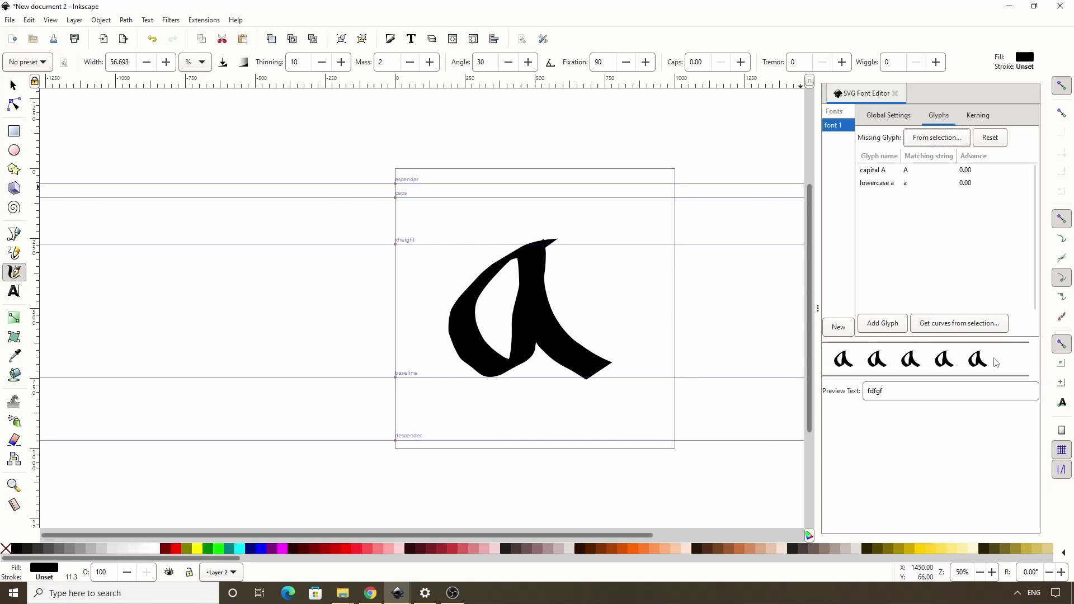
pyautogui.click(987, 138)
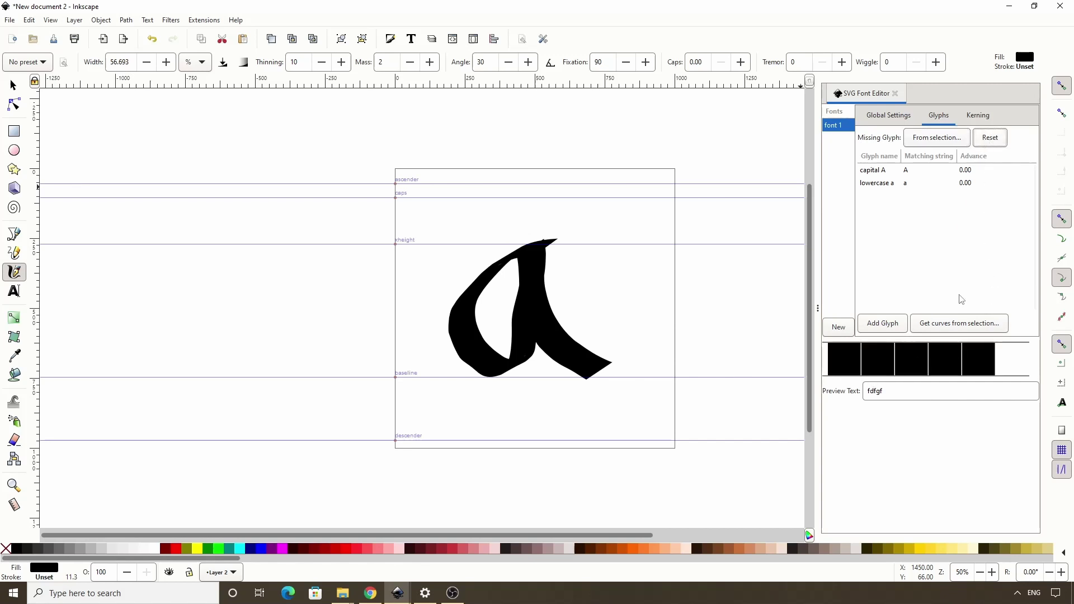
# Add an A–a kerning pair and drag its kerning value left to tighten it.
pyautogui.click(979, 117)
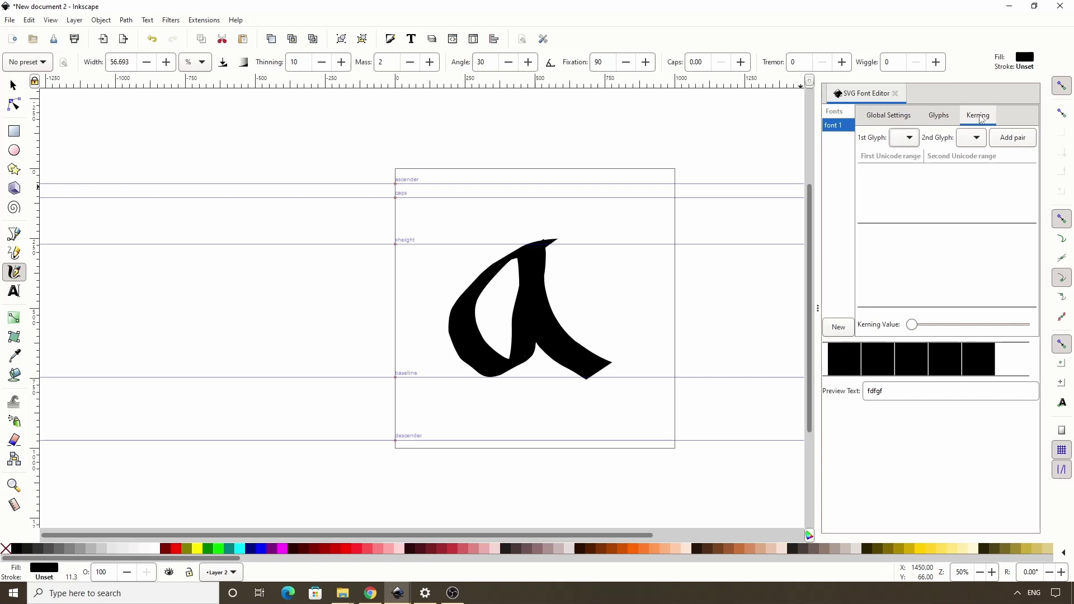
pyautogui.click(909, 143)
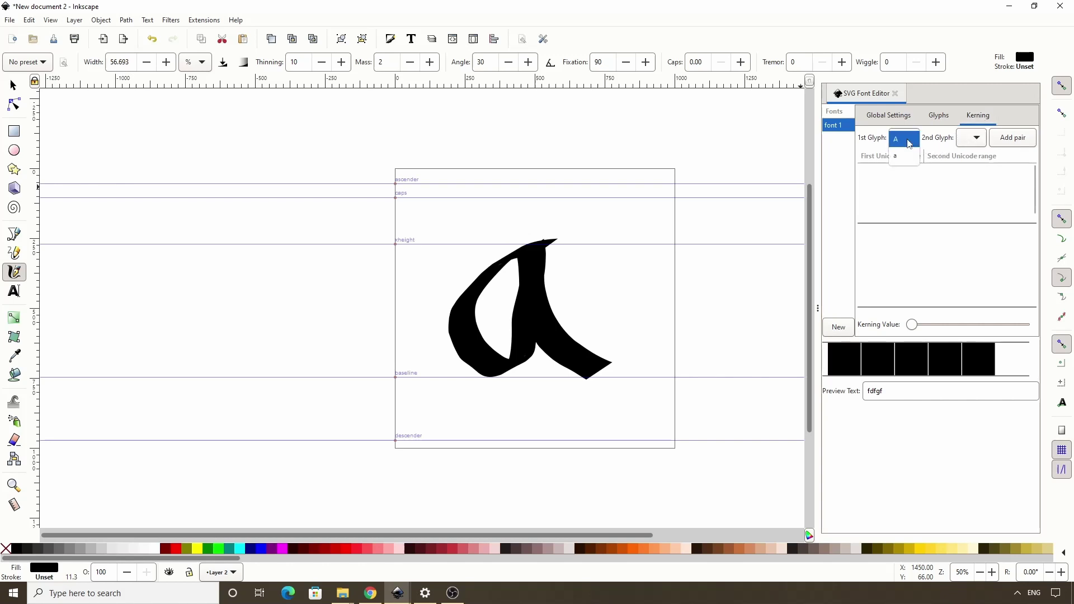
pyautogui.click(908, 141)
pyautogui.click(973, 139)
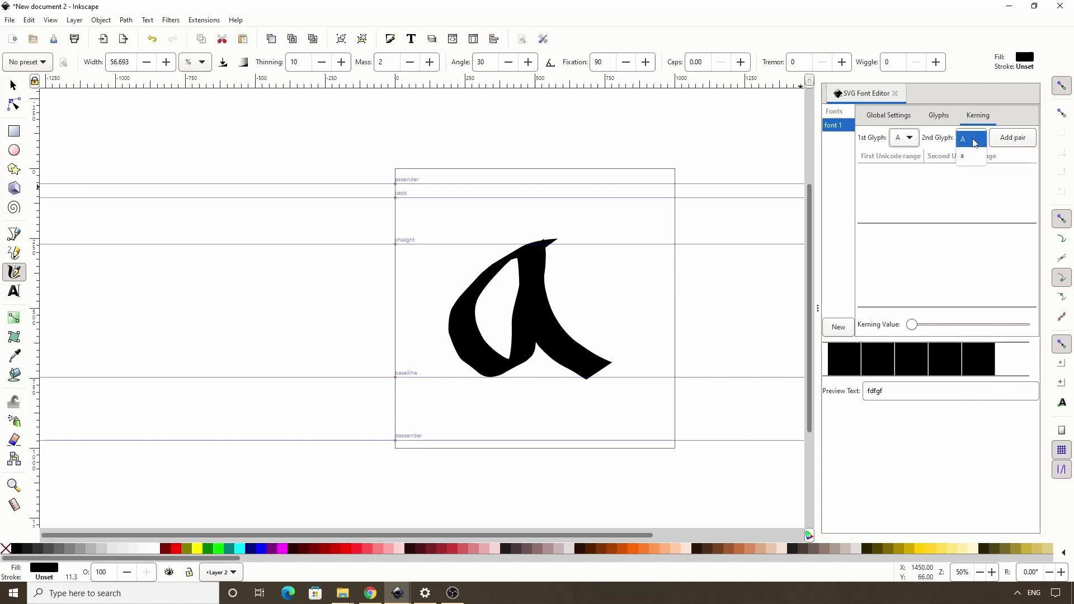
pyautogui.click(964, 156)
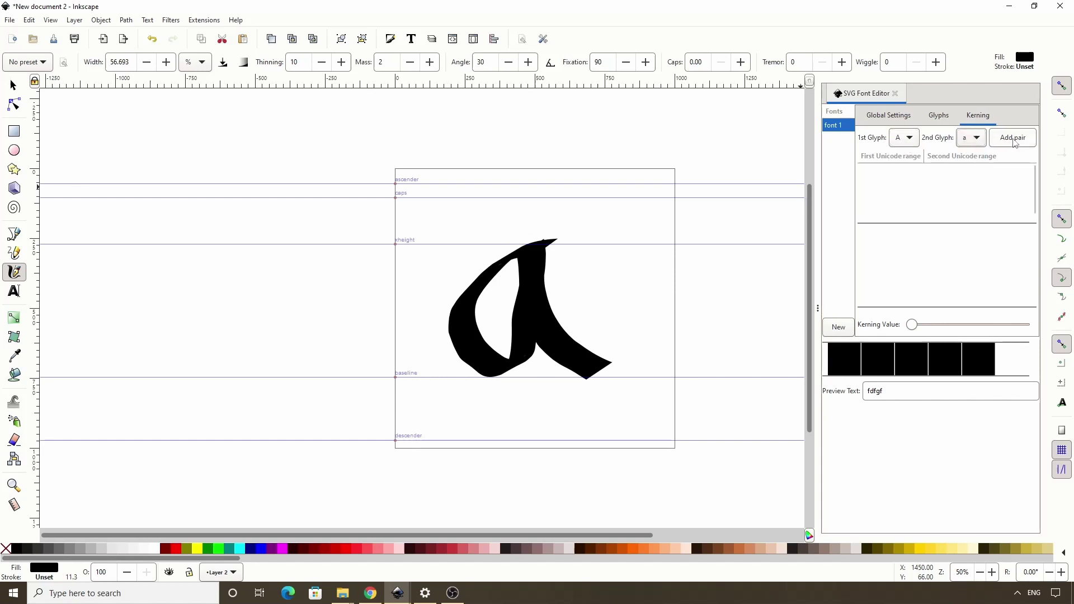
pyautogui.click(1013, 141)
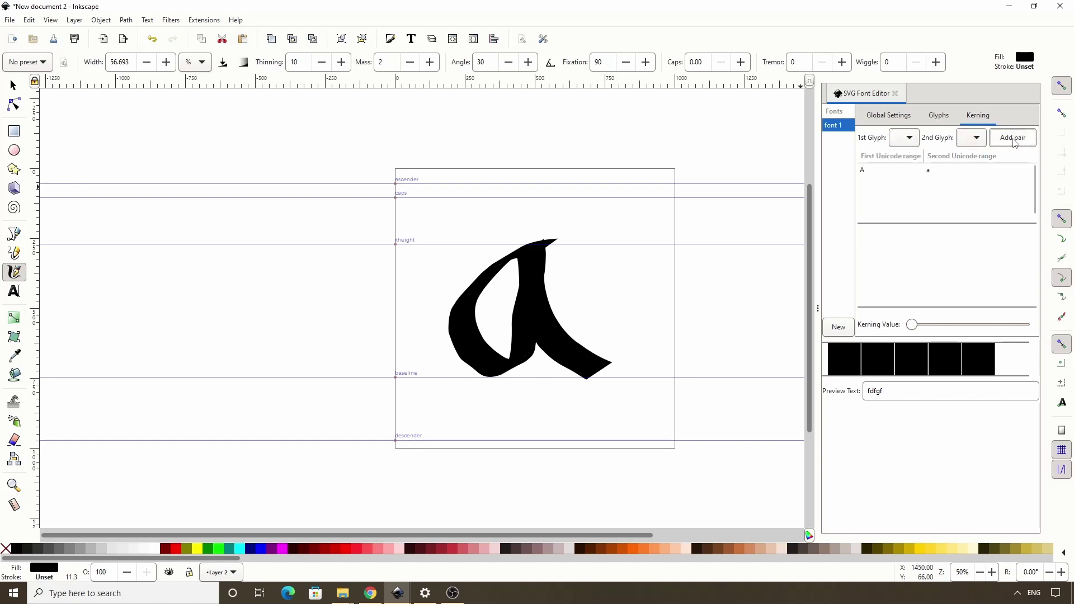
pyautogui.click(907, 172)
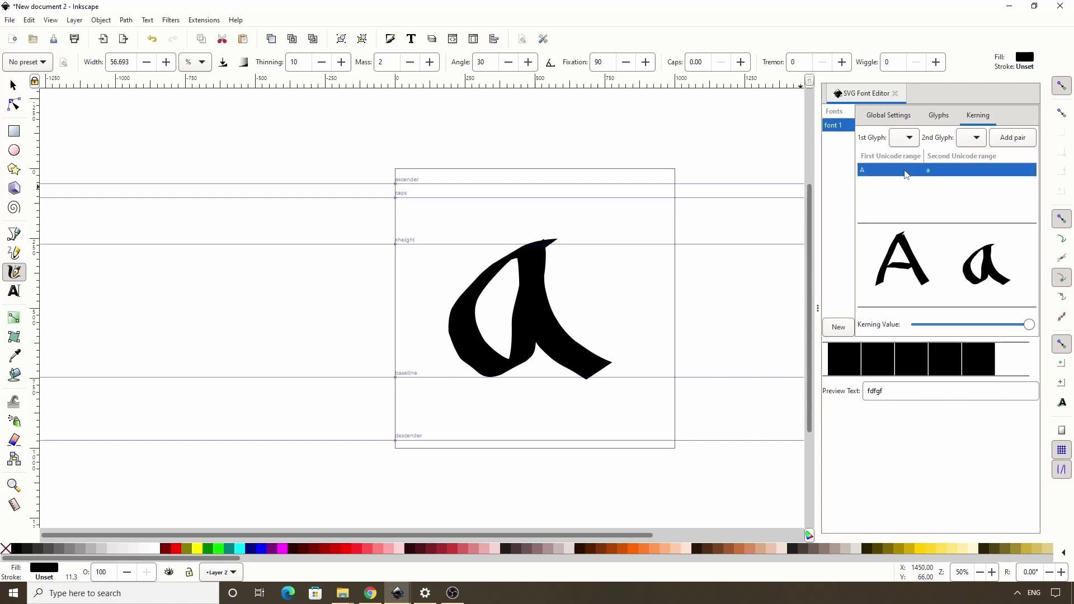
pyautogui.moveTo(1028, 324); pyautogui.dragTo(987, 328)
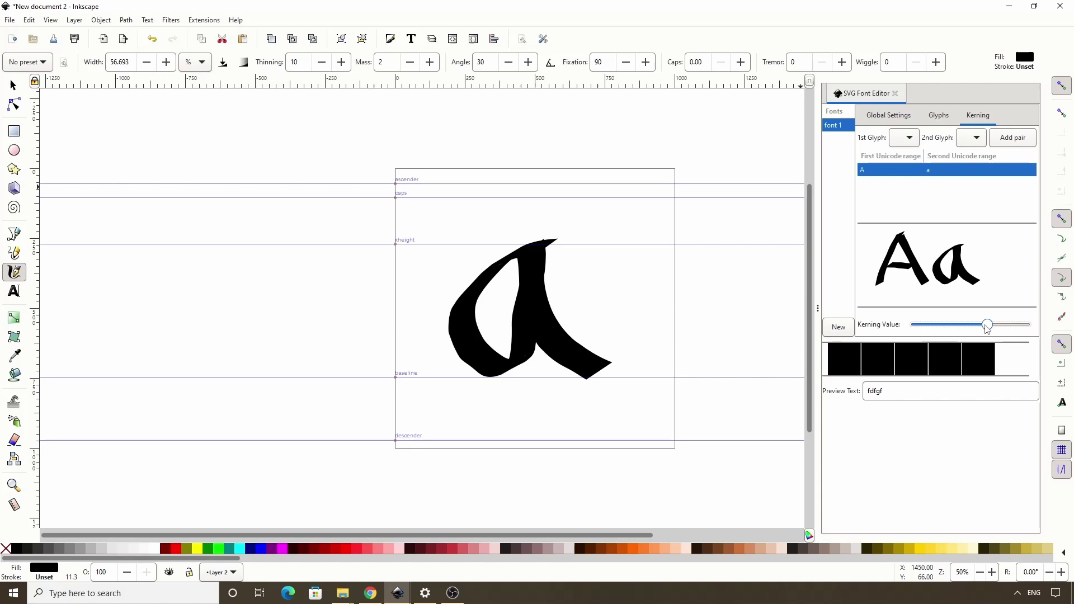
# Add a tightened A–A kerning pair and preview the text 'AaaAAA'.
pyautogui.click(903, 138)
pyautogui.click(902, 151)
pyautogui.click(972, 137)
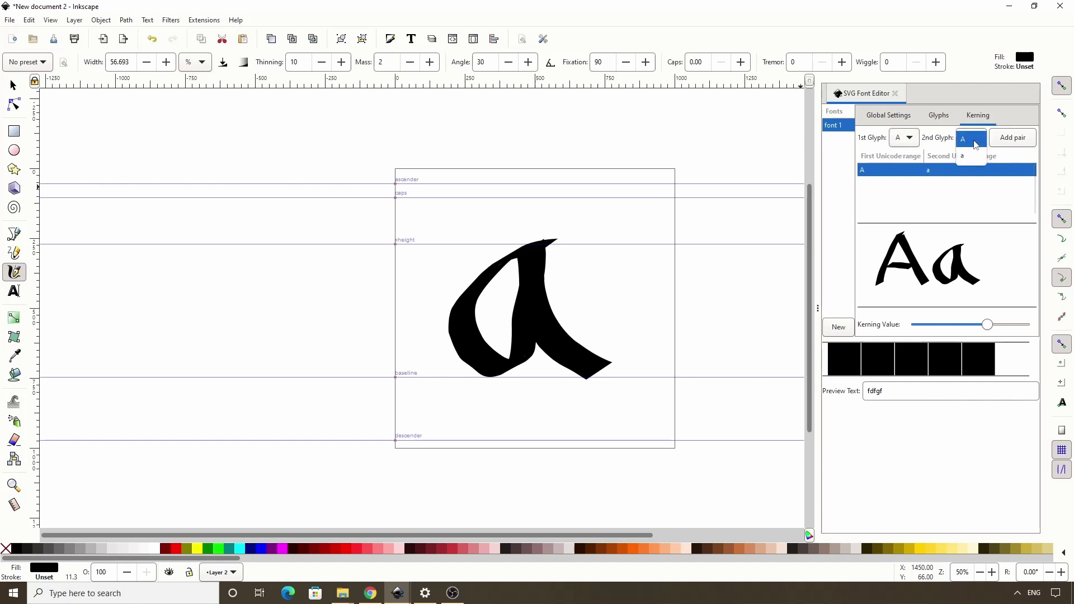
pyautogui.click(969, 146)
pyautogui.click(1019, 142)
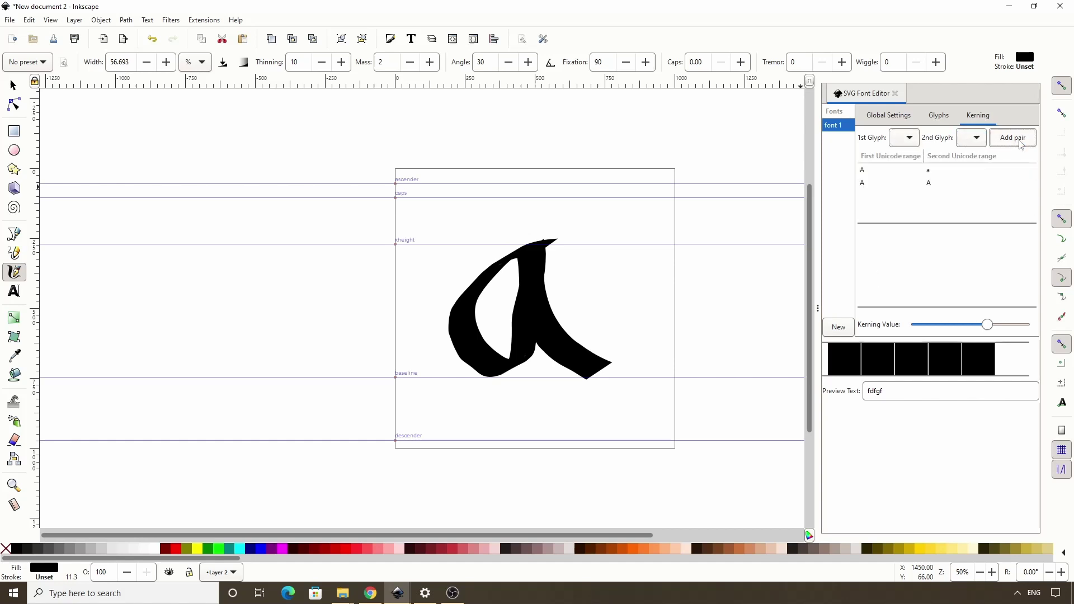
pyautogui.click(937, 184)
pyautogui.moveTo(1025, 325); pyautogui.dragTo(998, 325)
pyautogui.doubleClick(916, 391)
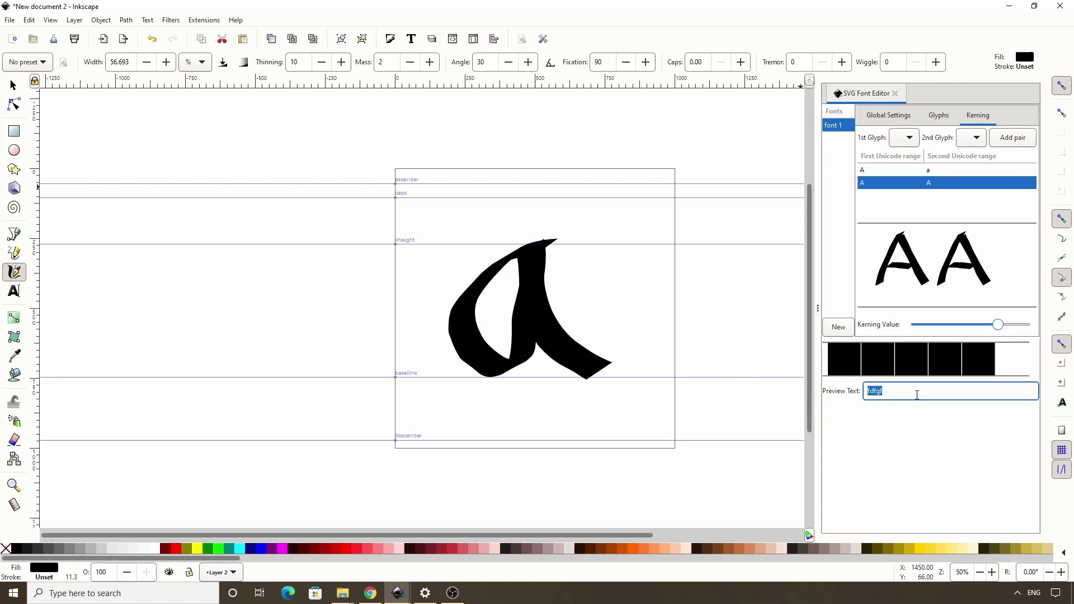
pyautogui.write('AaaAAA')
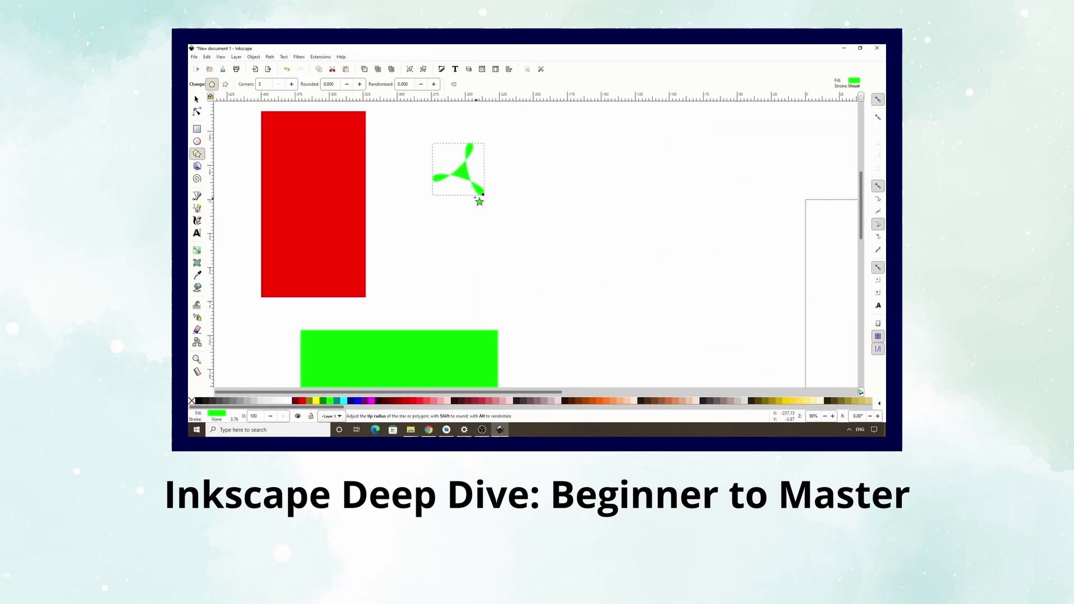
# Interact with the Deep Dive promo slide showing the spiralling magenta star clones.
pyautogui.moveTo(476, 197); pyautogui.dragTo(494, 216)
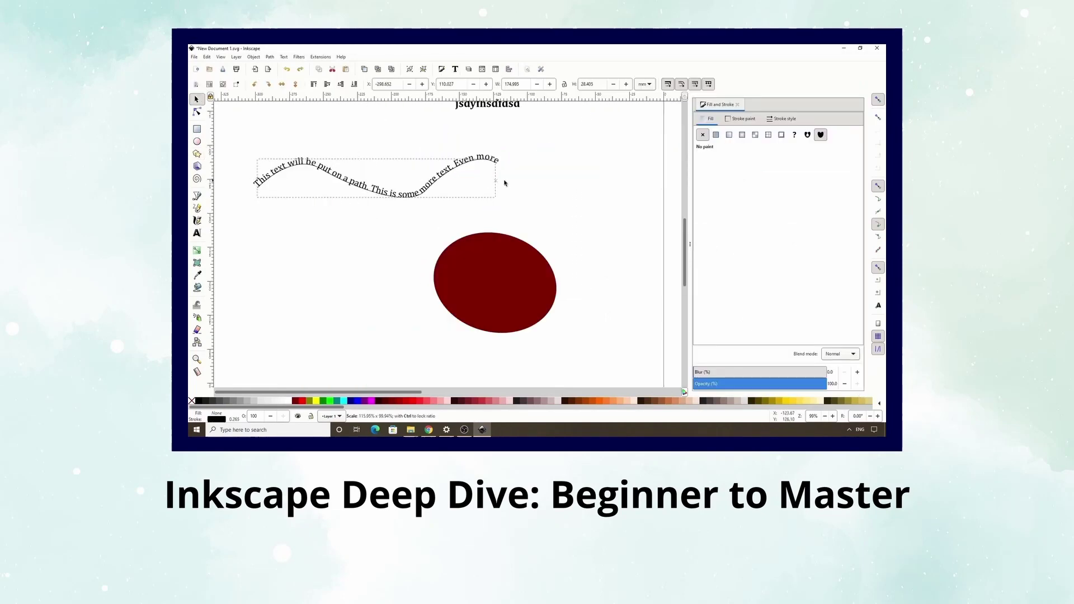
pyautogui.click(284, 57)
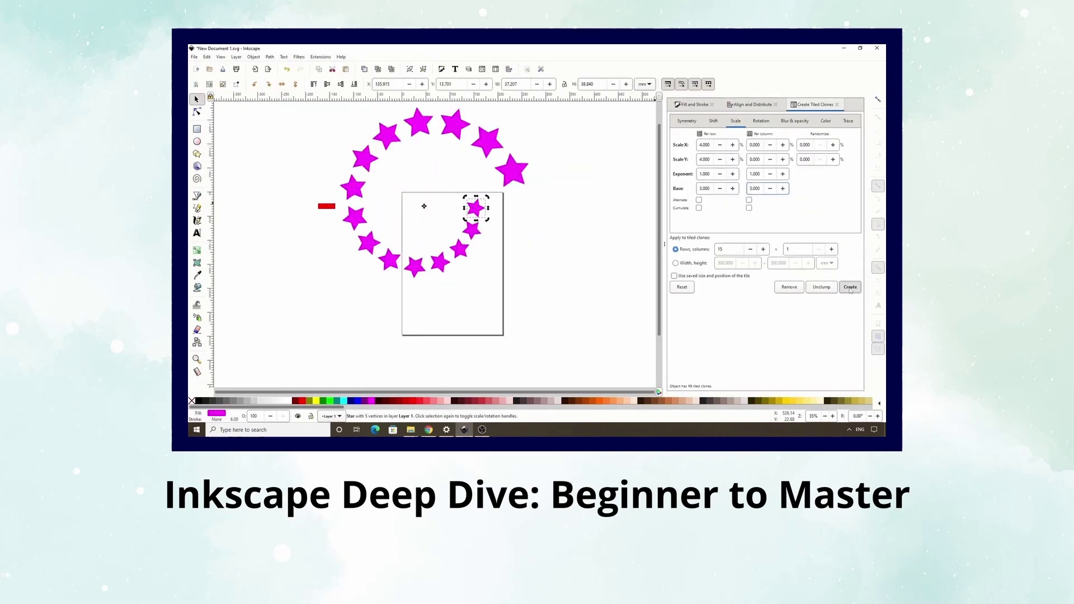